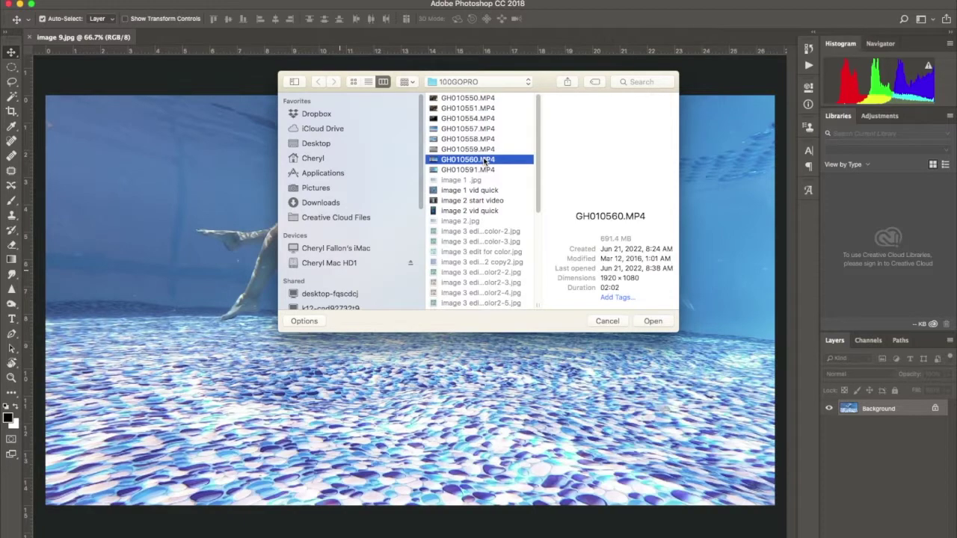
# Load GH010560.MP4 for import as layers, restrict it to Selected Range Only and preview the clip to find the wanted section.
pyautogui.click(653, 321)
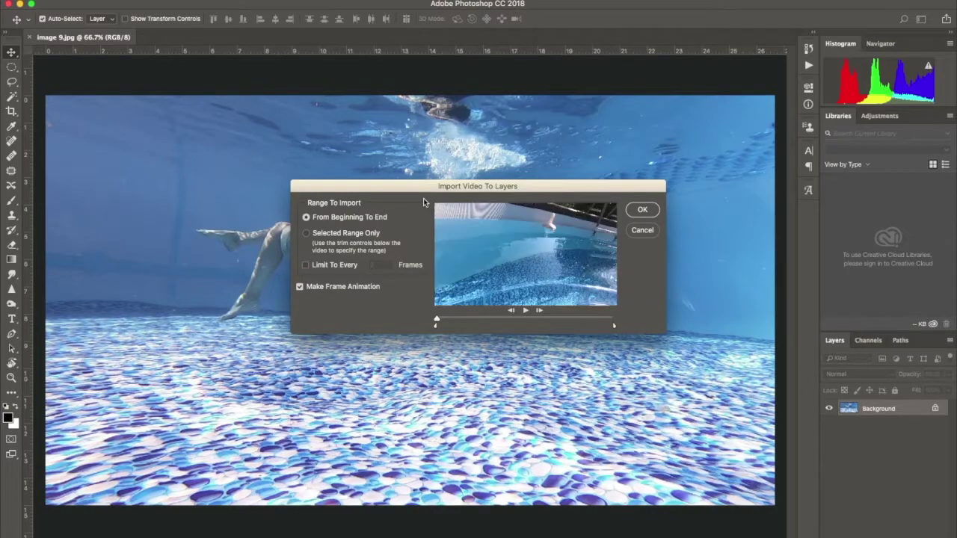
pyautogui.click(306, 232)
pyautogui.moveTo(437, 322)
pyautogui.mouseDown()
pyautogui.moveTo(516, 319)
pyautogui.moveTo(447, 320)
pyautogui.mouseUp()
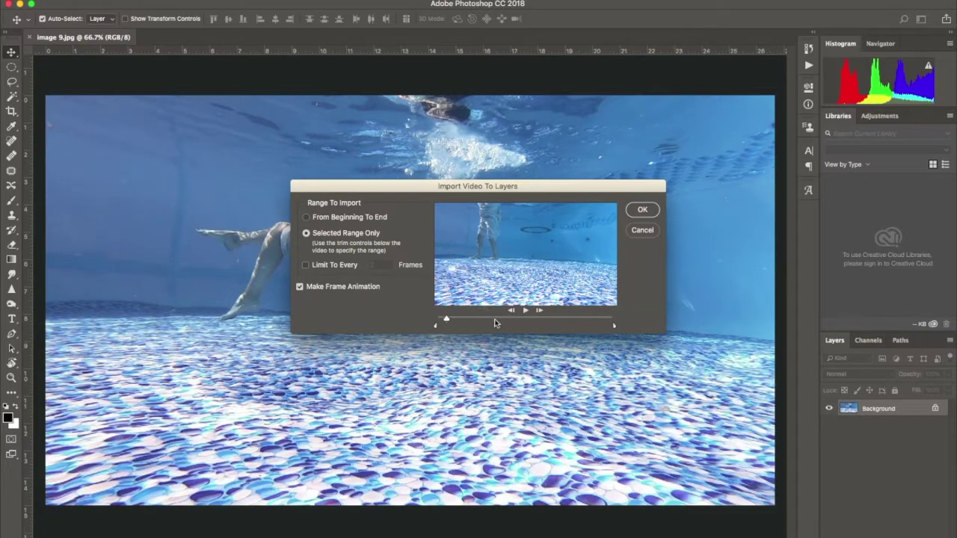
pyautogui.click(526, 311)
pyautogui.click(526, 311)
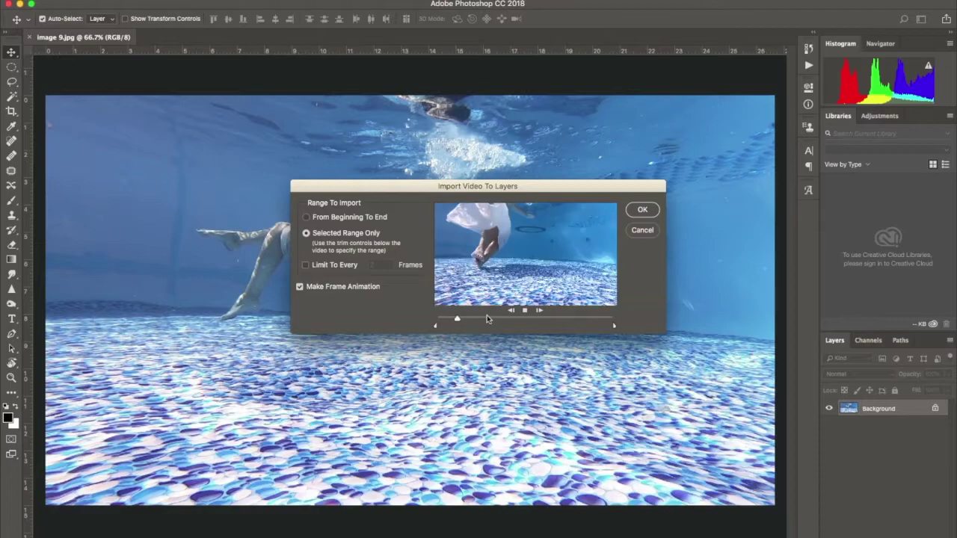
pyautogui.moveTo(489, 317); pyautogui.dragTo(522, 319)
pyautogui.click(525, 311)
pyautogui.click(529, 319)
# Trim the import range to a short section near the middle of the clip and import it as frame layers.
pyautogui.moveTo(436, 326); pyautogui.dragTo(501, 325)
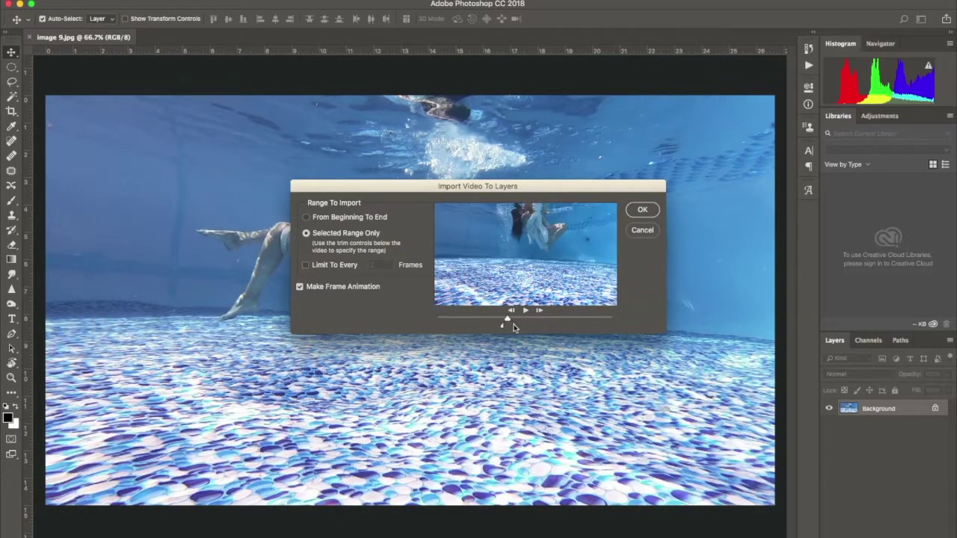
pyautogui.moveTo(506, 321)
pyautogui.mouseDown()
pyautogui.moveTo(497, 324)
pyautogui.moveTo(507, 327)
pyautogui.mouseUp()
pyautogui.click(642, 209)
pyautogui.click(556, 186)
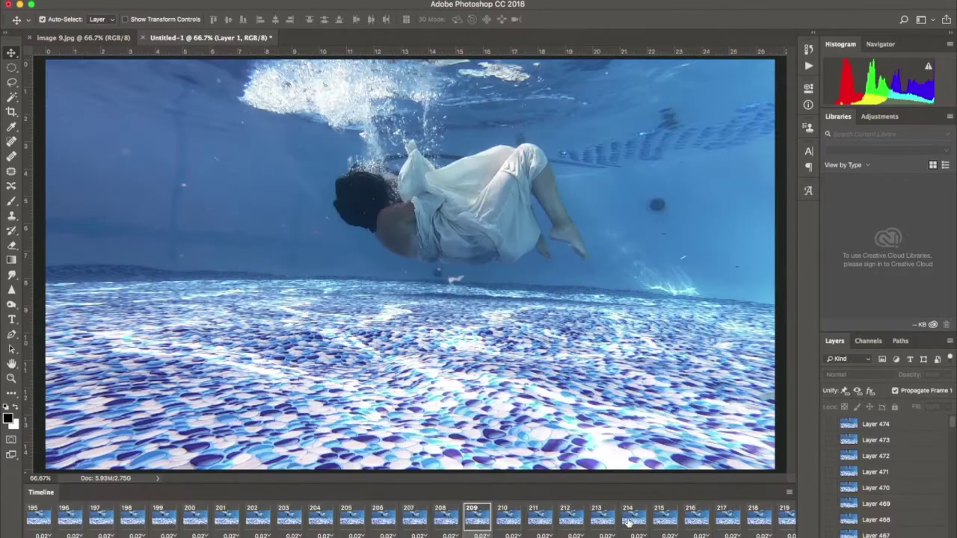
# Examine timeline frames between about 209 and 271 to compare the swimmer's poses.
pyautogui.click(632, 517)
pyautogui.hscroll(10, 632, 517)
pyautogui.click(438, 520)
pyautogui.click(538, 519)
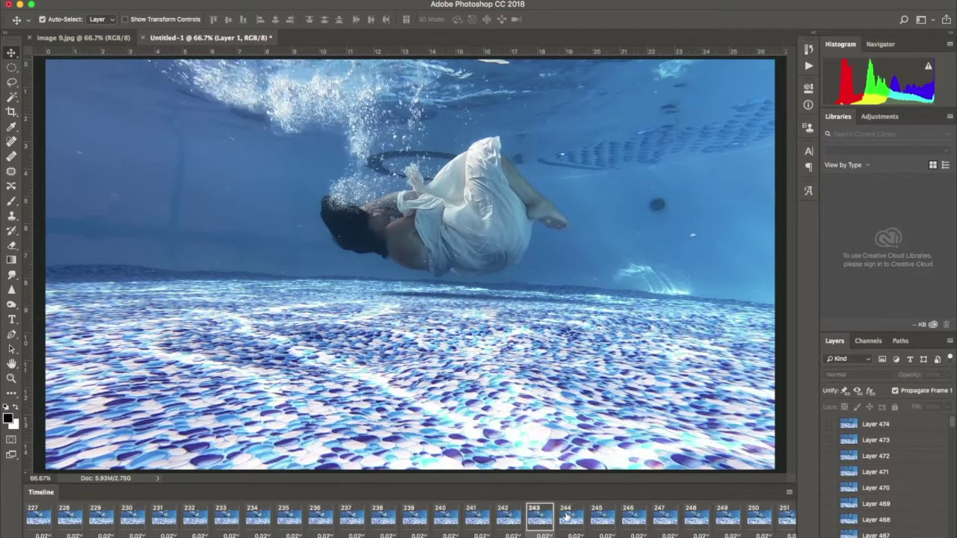
pyautogui.click(722, 517)
pyautogui.hscroll(5, 411, 517)
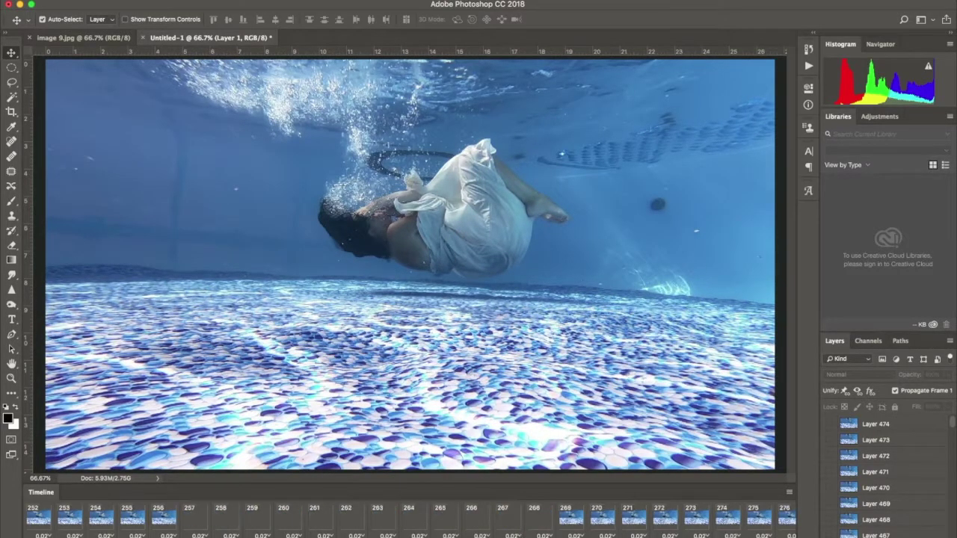
pyautogui.click(351, 519)
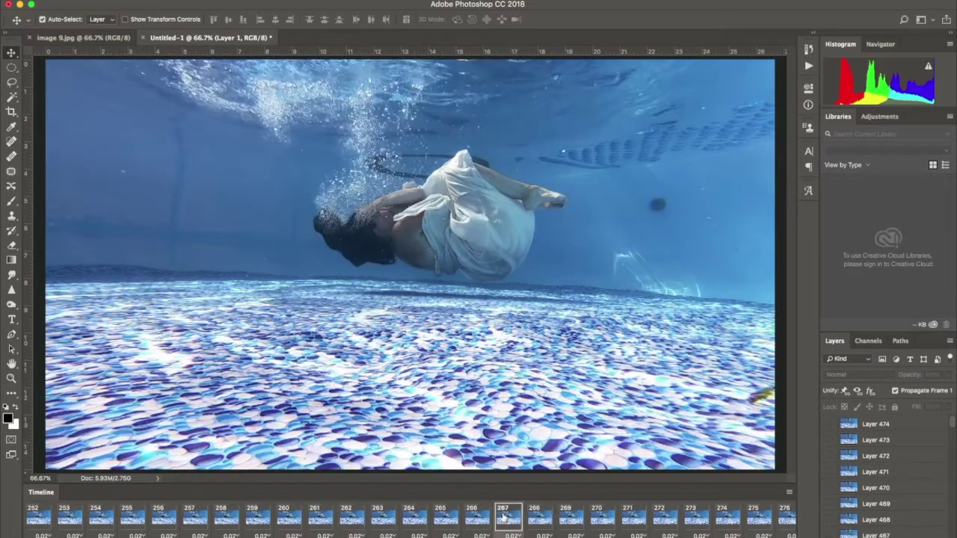
pyautogui.click(636, 519)
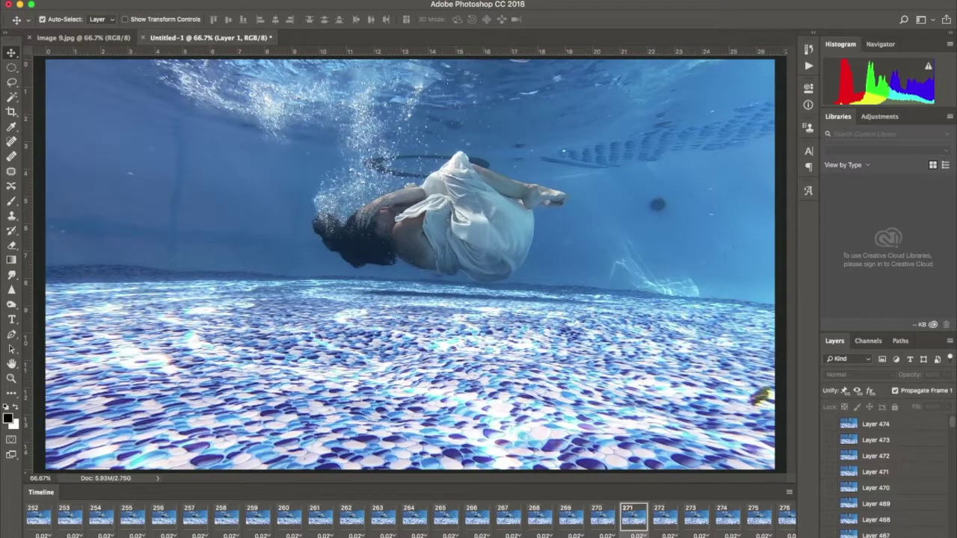
# Compare the timeline frames around 300 to 304 and select frame 300.
pyautogui.moveTo(527, 537); pyautogui.dragTo(584, 537)
pyautogui.click(260, 520)
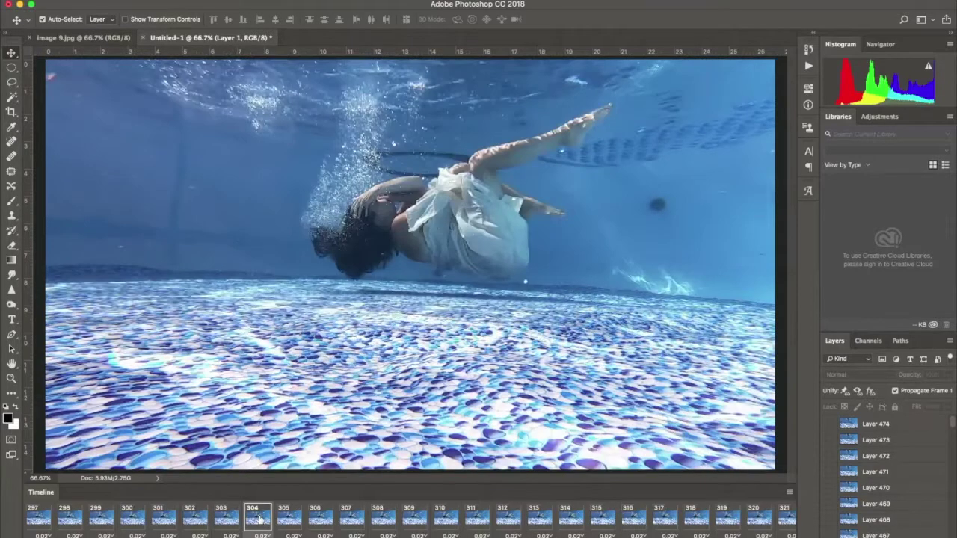
pyautogui.click(195, 517)
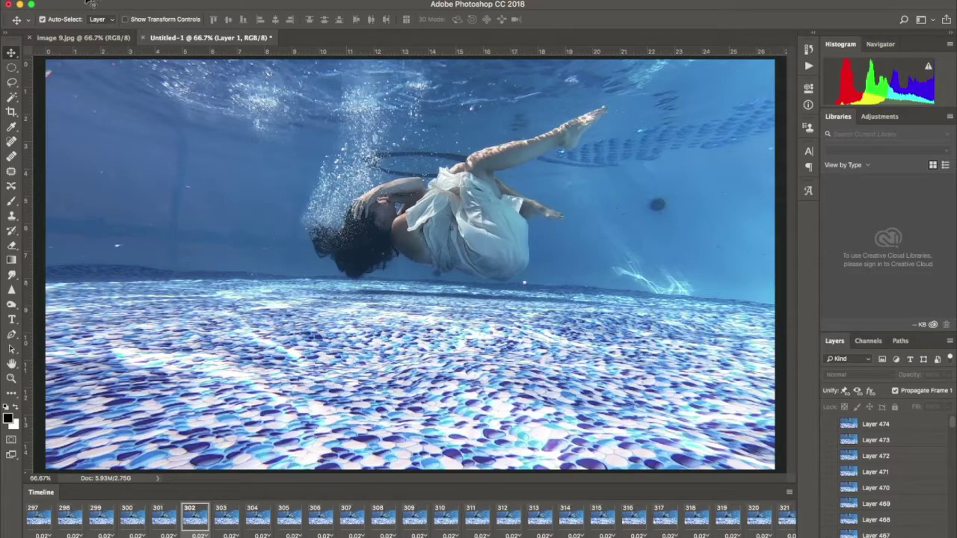
pyautogui.click(165, 522)
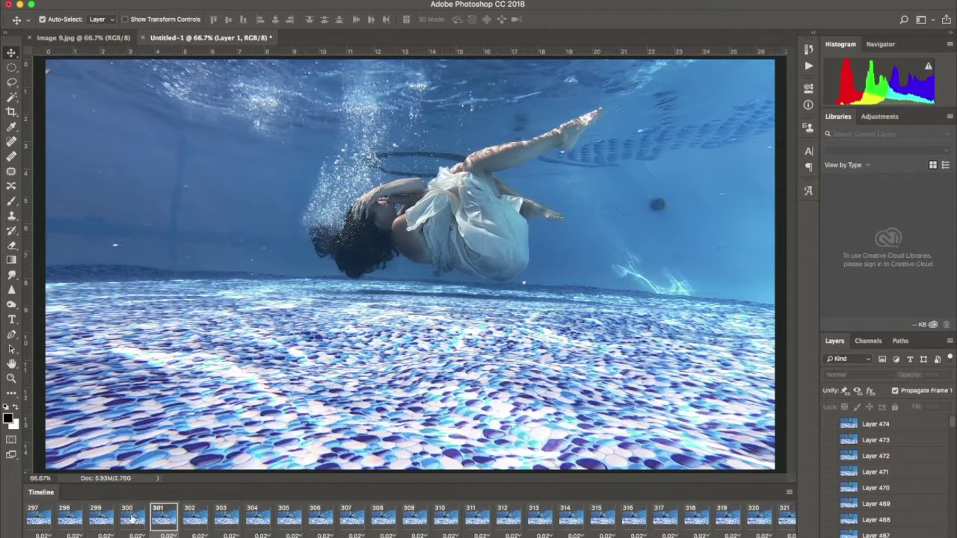
pyautogui.click(131, 517)
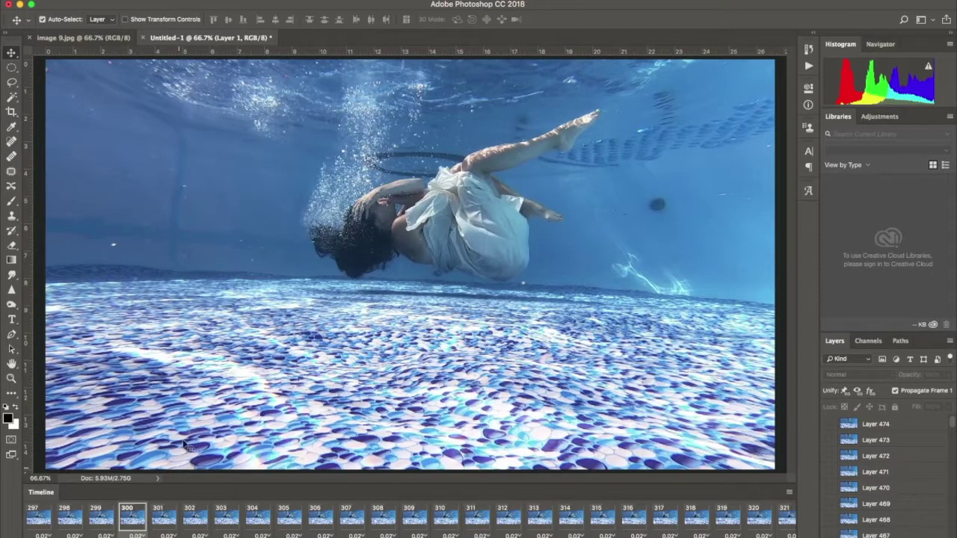
# Save the selected frame as a JPEG named image 13.jpg at quality 12, Maximum, with Baseline Optimized format.
pyautogui.click(99, 0)
pyautogui.click(131, 111)
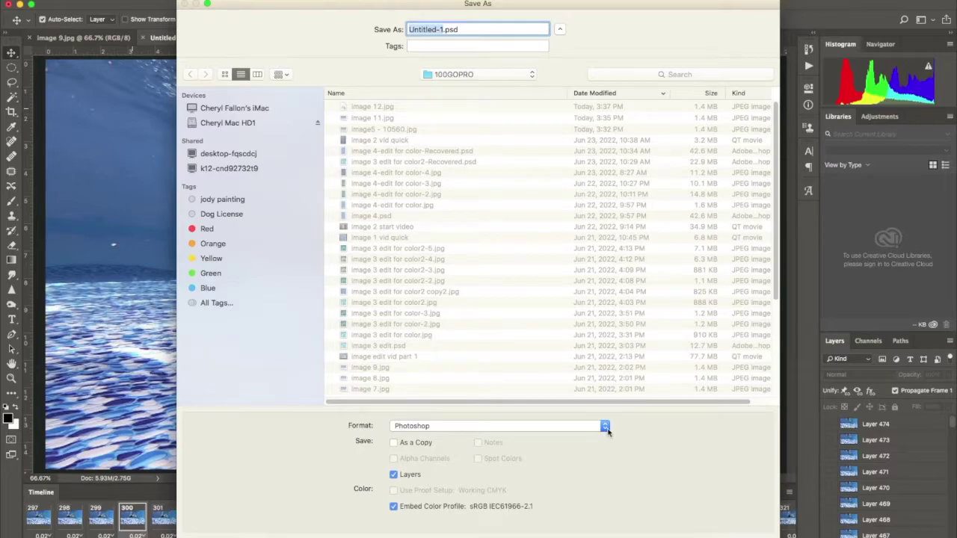
pyautogui.click(605, 426)
pyautogui.click(593, 492)
pyautogui.press('BackSpace')
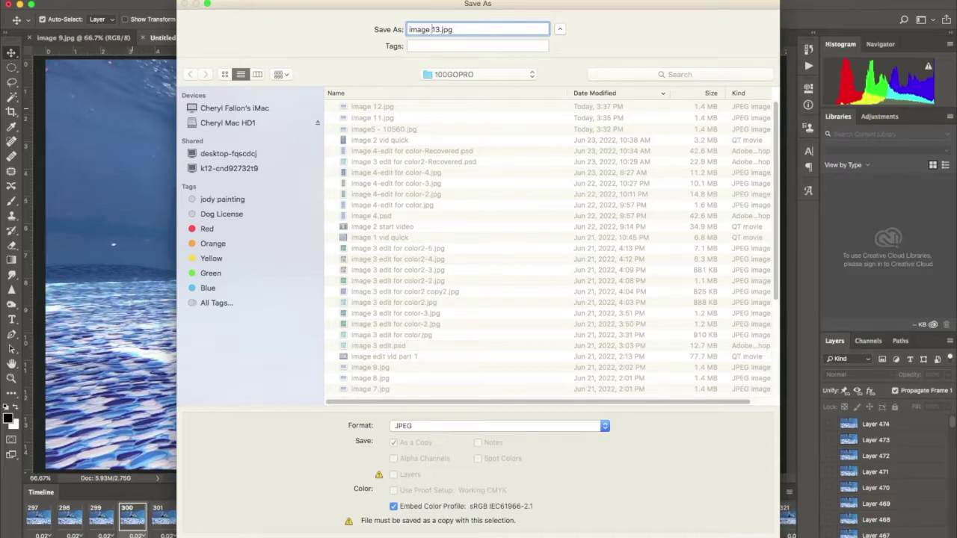
pyautogui.press('Return')
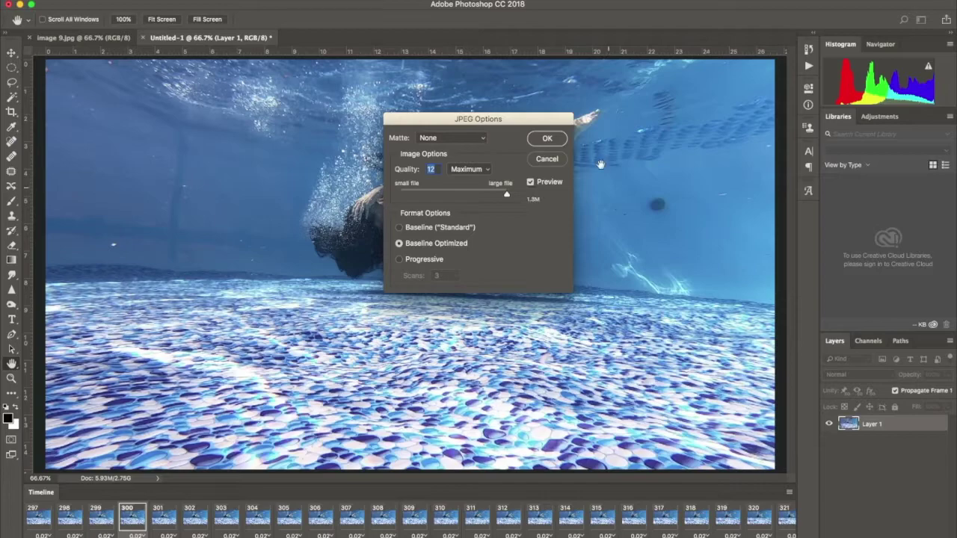
pyautogui.click(547, 138)
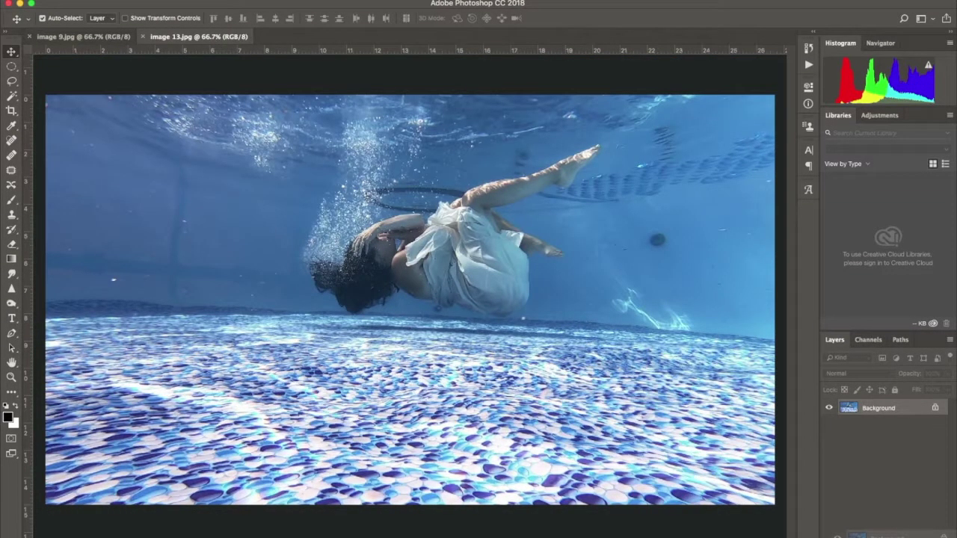
# Duplicate the background layer and copy a square patch of plain blue water beside the swimmer to its own layer.
pyautogui.press('super+j')
pyautogui.rightClick(12, 68)
pyautogui.click(60, 66)
pyautogui.moveTo(48, 145); pyautogui.dragTo(198, 297)
pyautogui.rightClick(129, 193)
pyautogui.press('Escape')
pyautogui.press('super+j')
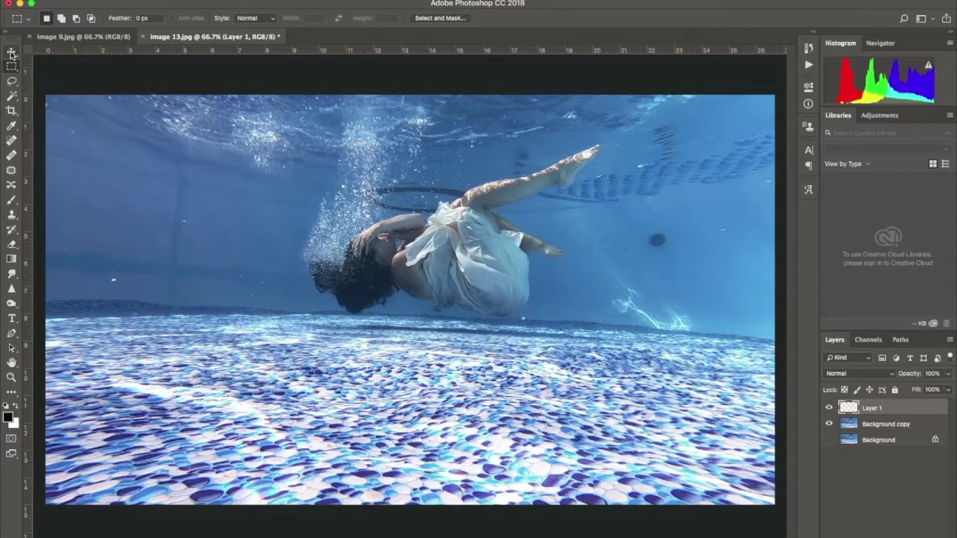
# Move copies of the blue water patch down so they tile over the patterned pool floor.
pyautogui.press('v')
pyautogui.moveTo(122, 247); pyautogui.dragTo(128, 394)
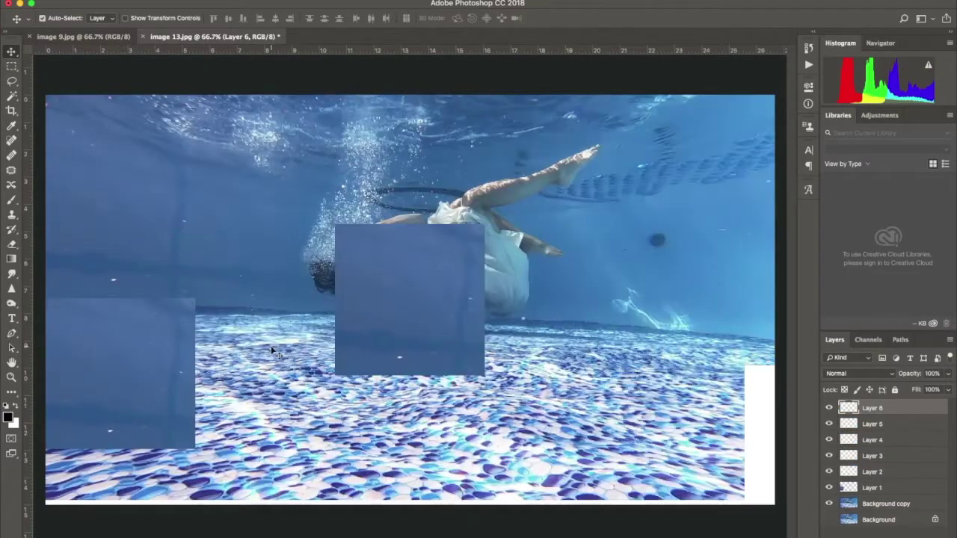
pyautogui.moveTo(270, 345); pyautogui.dragTo(272, 366)
pyautogui.moveTo(411, 291); pyautogui.dragTo(433, 347)
pyautogui.click(884, 439)
pyautogui.click(879, 456)
pyautogui.click(880, 472)
pyautogui.click(106, 380)
# Enlarge the Layer 1 patch with Free Transform to cover the remaining floor along the image's lower-left edge.
pyautogui.click(122, 0)
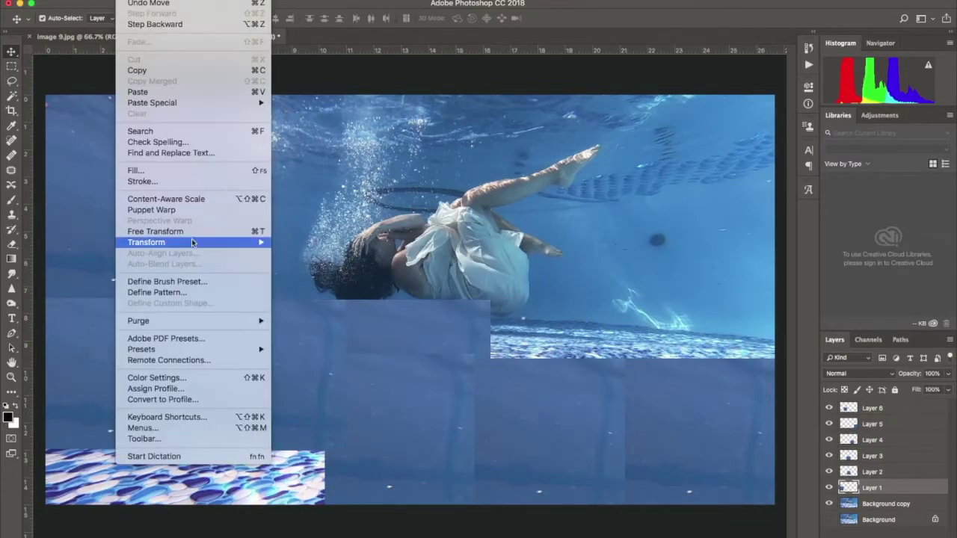
pyautogui.click(192, 231)
pyautogui.moveTo(195, 450); pyautogui.dragTo(326, 513)
pyautogui.press('Return')
pyautogui.click(256, 420)
# Scale the Layer 5 patch up and inward to cover the floor in the image's lower-right area.
pyautogui.click(122, 0)
pyautogui.moveTo(192, 242)
pyautogui.click(343, 261)
pyautogui.moveTo(624, 359); pyautogui.dragTo(483, 323)
pyautogui.press('Return')
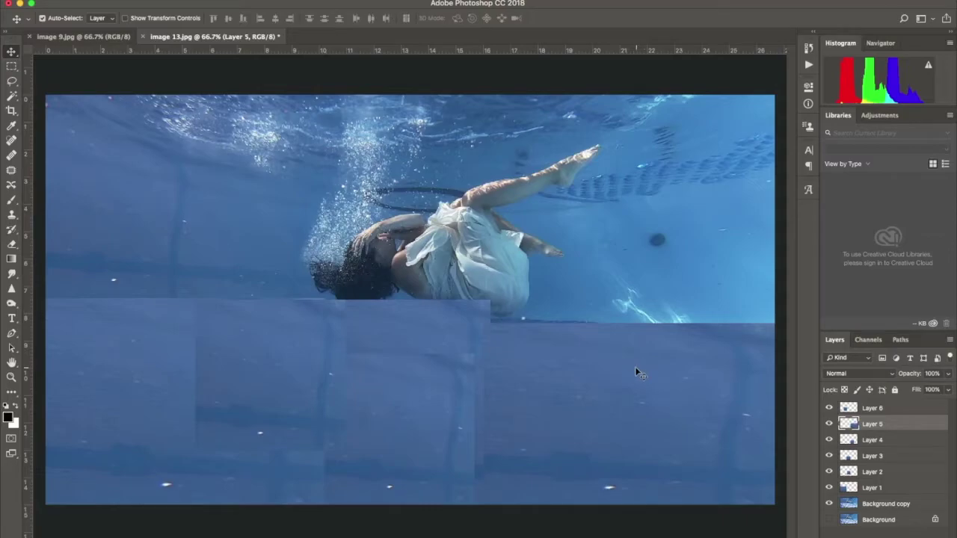
# Merge Layer 1 through Layer 6 into a single patch layer.
pyautogui.click(912, 488)
pyautogui.keyDown('shift'); pyautogui.click(916, 407); pyautogui.keyUp('shift')
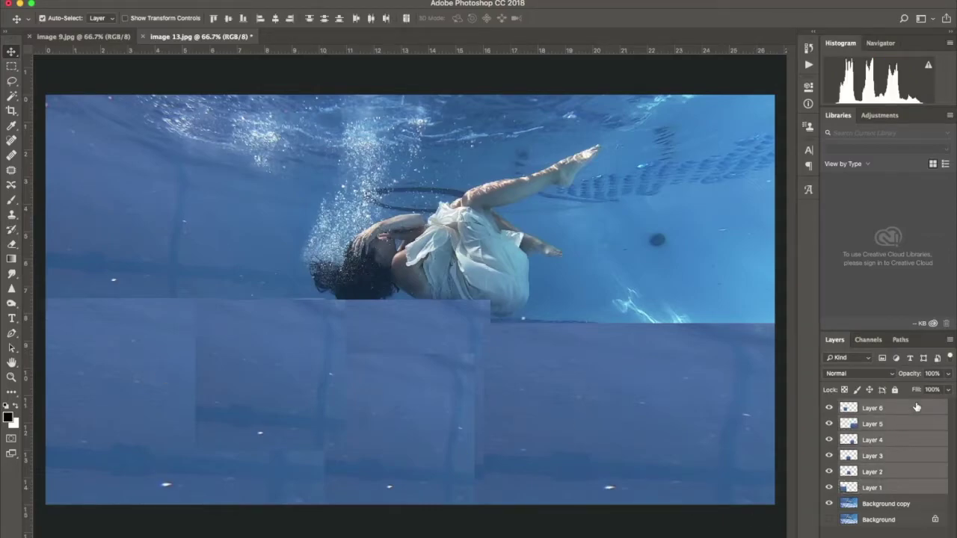
pyautogui.rightClick(908, 410)
pyautogui.click(897, 404)
# Add a layer mask to the merged patch layer and paint in black to uncover the swimmer's hair and lower body.
pyautogui.click(876, 534)
pyautogui.press('b')
pyautogui.moveTo(354, 295)
pyautogui.mouseDown()
pyautogui.moveTo(382, 302)
pyautogui.moveTo(331, 287)
pyautogui.mouseUp()
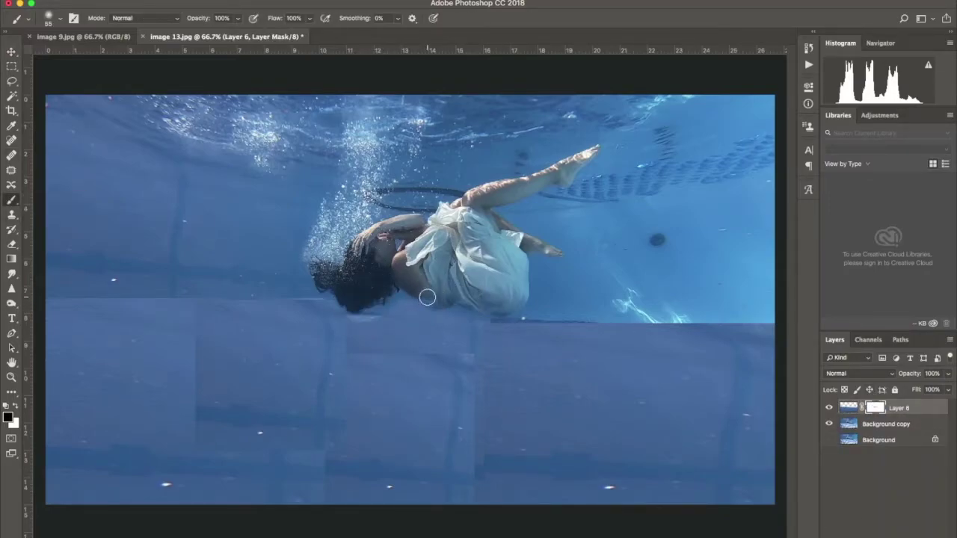
pyautogui.click(828, 408)
pyautogui.click(828, 408)
pyautogui.press('x')
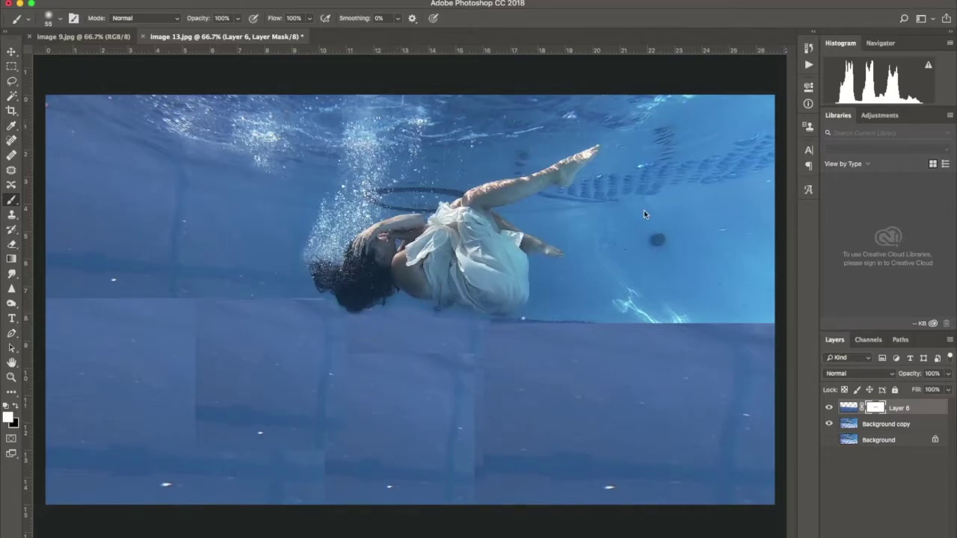
# Remove the dark round spot and the wall's dark lines from the Background copy with the Spot Healing Brush.
pyautogui.press('j')
pyautogui.press('x')
pyautogui.hotkey('alt', '[')
pyautogui.moveTo(655, 240); pyautogui.dragTo(682, 250)
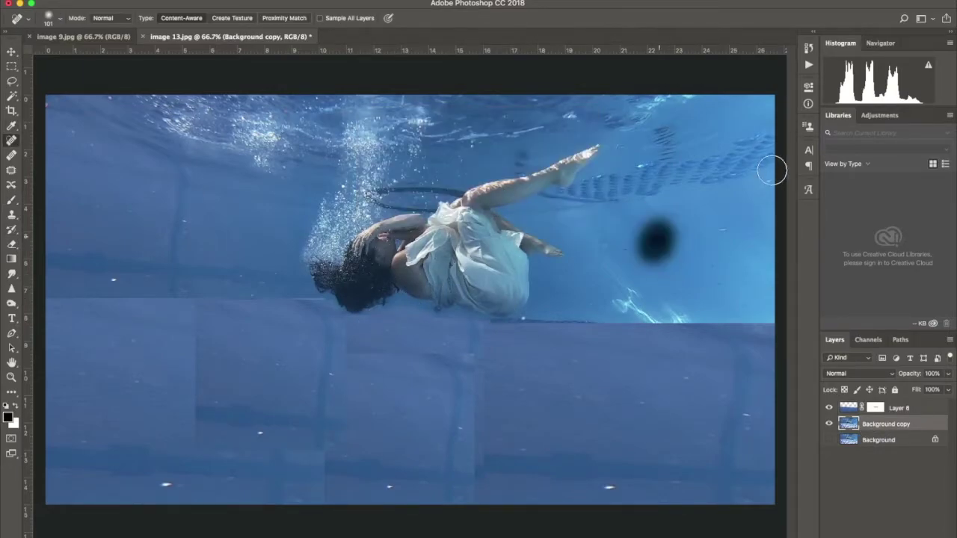
pyautogui.moveTo(160, 185); pyautogui.dragTo(172, 282)
pyautogui.moveTo(274, 274); pyautogui.dragTo(51, 266)
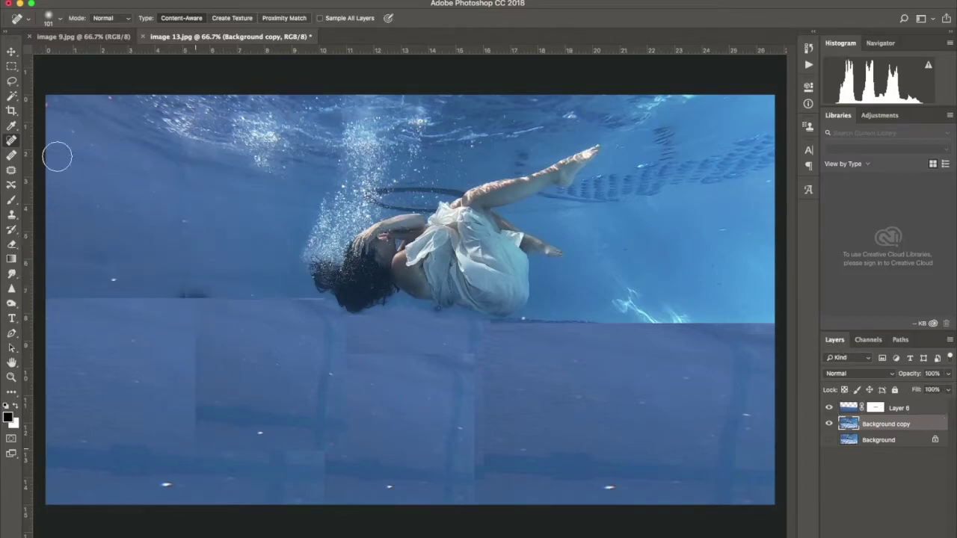
pyautogui.click(198, 292)
# Heal the left and central tile seams, the lower-left streak and a spot on the right of Layer 6.
pyautogui.click(899, 408)
pyautogui.moveTo(194, 306); pyautogui.dragTo(196, 502)
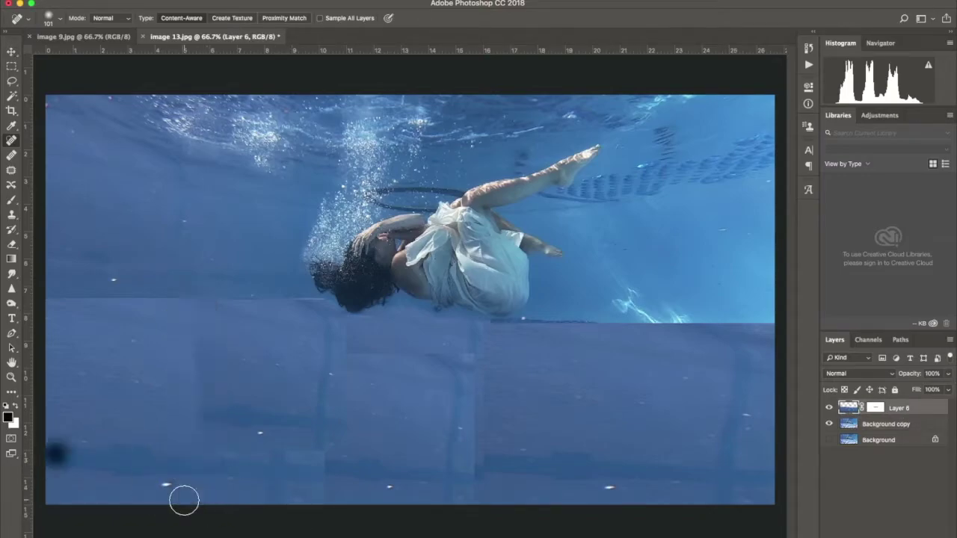
pyautogui.moveTo(71, 454); pyautogui.dragTo(318, 448)
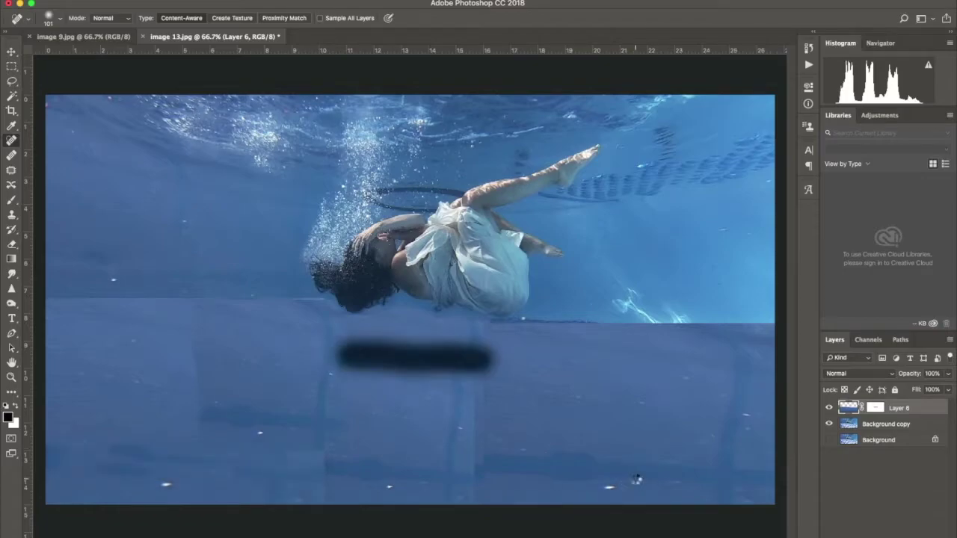
pyautogui.moveTo(473, 363); pyautogui.dragTo(475, 509)
pyautogui.moveTo(454, 376); pyautogui.dragTo(450, 495)
pyautogui.rightClick(545, 502)
pyautogui.click(673, 404)
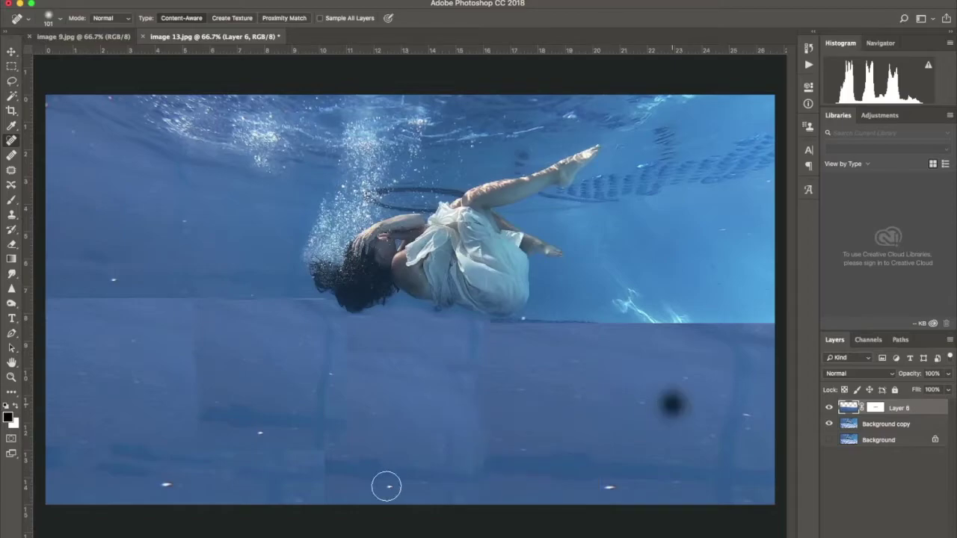
# Heal the remaining vertical seams, dark streaks and white specks in the left and central parts of Layer 6.
pyautogui.moveTo(323, 448); pyautogui.dragTo(322, 485)
pyautogui.moveTo(344, 329); pyautogui.dragTo(342, 452)
pyautogui.moveTo(204, 409)
pyautogui.mouseDown()
pyautogui.moveTo(344, 425)
pyautogui.moveTo(192, 452)
pyautogui.moveTo(90, 447)
pyautogui.mouseUp()
pyautogui.click(160, 485)
pyautogui.click(261, 432)
pyautogui.moveTo(322, 329); pyautogui.dragTo(320, 467)
pyautogui.moveTo(469, 327); pyautogui.dragTo(473, 484)
# Heal the dark vertical line at the right of Layer 6 and the dark band along its lower part.
pyautogui.moveTo(748, 352); pyautogui.dragTo(721, 498)
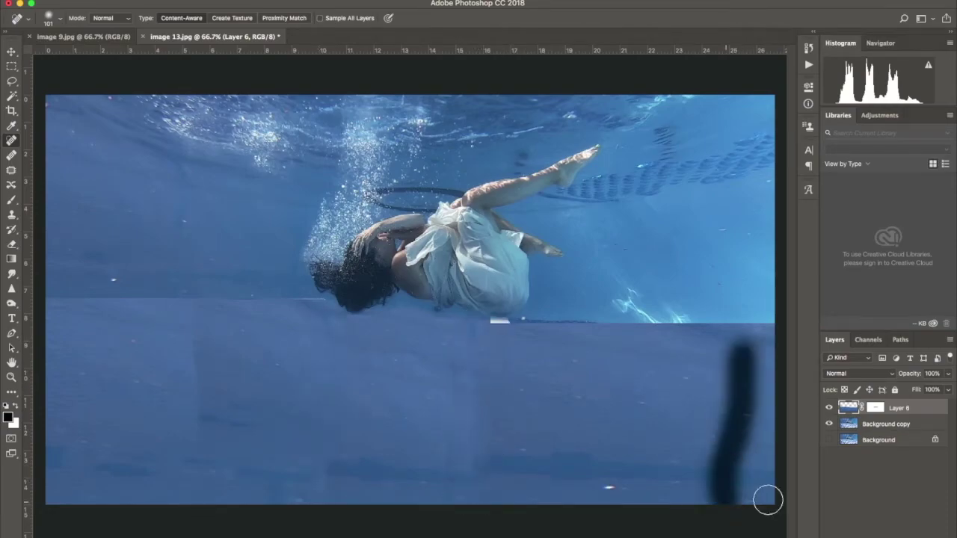
pyautogui.moveTo(765, 473)
pyautogui.mouseDown()
pyautogui.moveTo(474, 463)
pyautogui.moveTo(332, 473)
pyautogui.mouseUp()
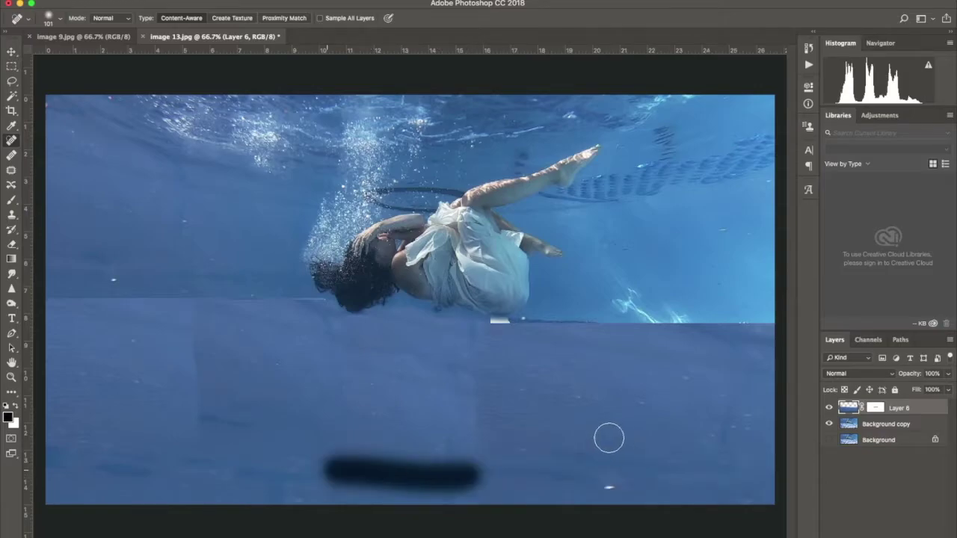
pyautogui.moveTo(473, 379); pyautogui.dragTo(473, 488)
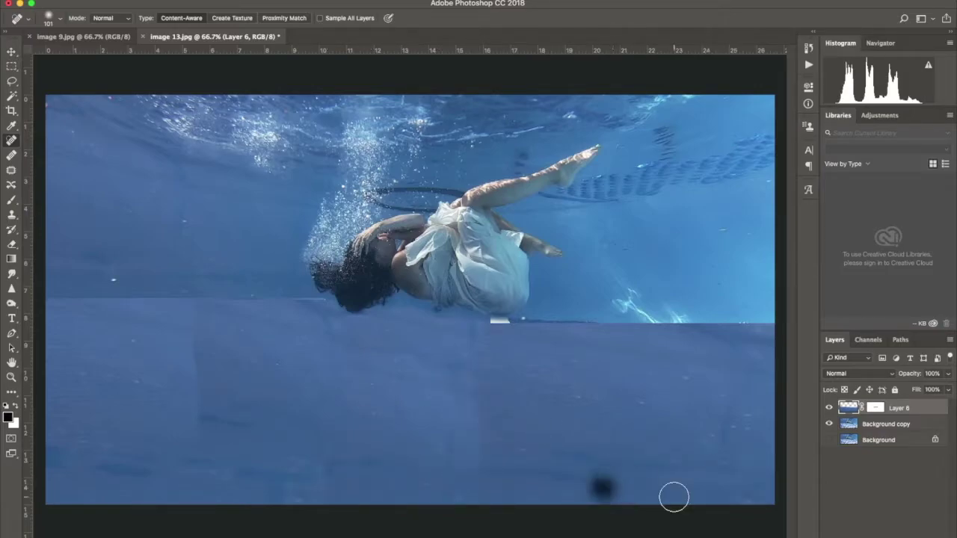
pyautogui.moveTo(217, 471); pyautogui.dragTo(308, 477)
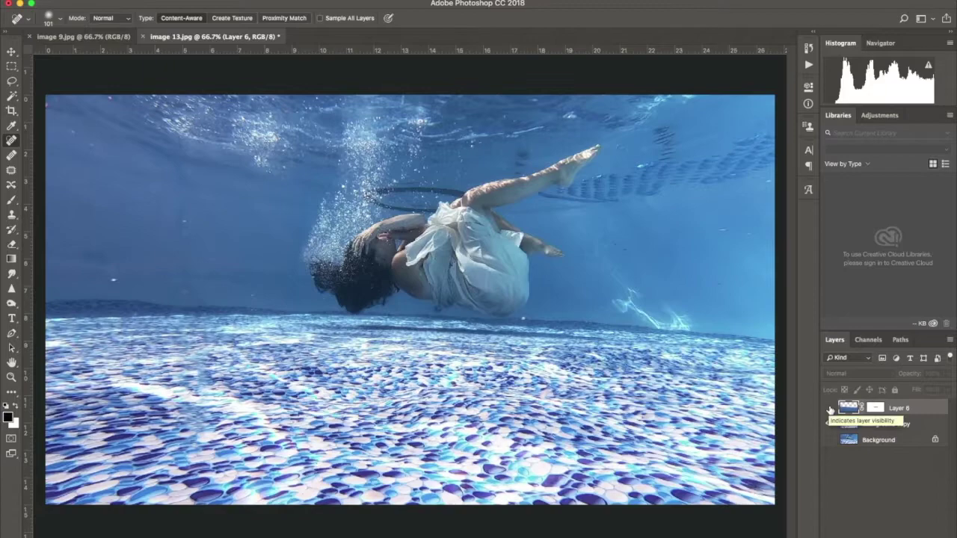
# Paint black on Layer 6's mask along the patch's upper edge to blend it into the original water and floor line.
pyautogui.click(874, 407)
pyautogui.click(12, 200)
pyautogui.press('x')
pyautogui.moveTo(473, 329); pyautogui.dragTo(529, 330)
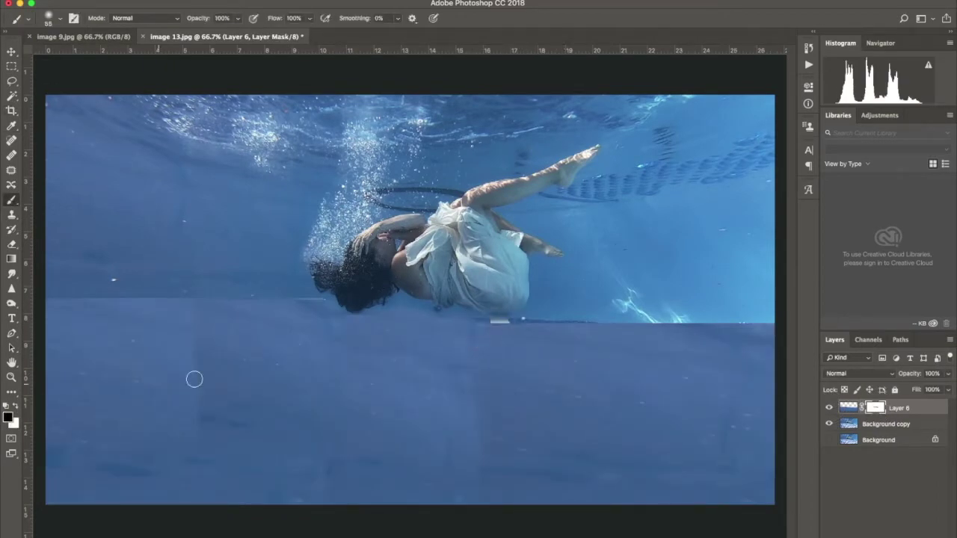
pyautogui.moveTo(180, 292); pyautogui.dragTo(57, 293)
pyautogui.moveTo(772, 322)
pyautogui.mouseDown()
pyautogui.moveTo(638, 324)
pyautogui.moveTo(769, 328)
pyautogui.mouseUp()
pyautogui.moveTo(525, 321); pyautogui.dragTo(523, 318)
# Apply a Gaussian Blur with a radius of 26.1 pixels to the content of Layer 6.
pyautogui.click(849, 408)
pyautogui.click(97, 1)
pyautogui.moveTo(275, 1)
pyautogui.moveTo(287, 124)
pyautogui.click(454, 172)
pyautogui.moveTo(650, 254)
pyautogui.mouseDown()
pyautogui.moveTo(613, 255)
pyautogui.moveTo(687, 255)
pyautogui.moveTo(615, 254)
pyautogui.moveTo(633, 255)
pyautogui.mouseUp()
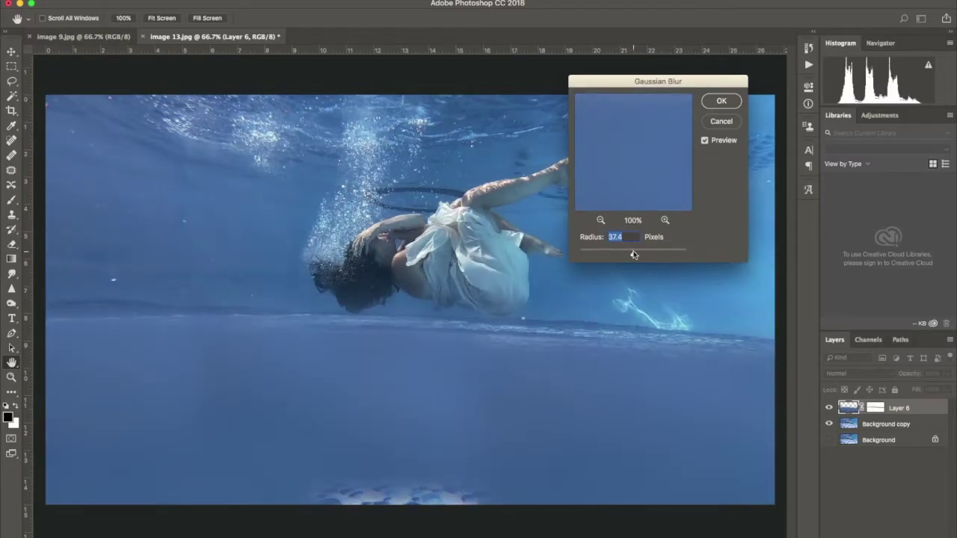
pyautogui.moveTo(626, 254); pyautogui.dragTo(628, 256)
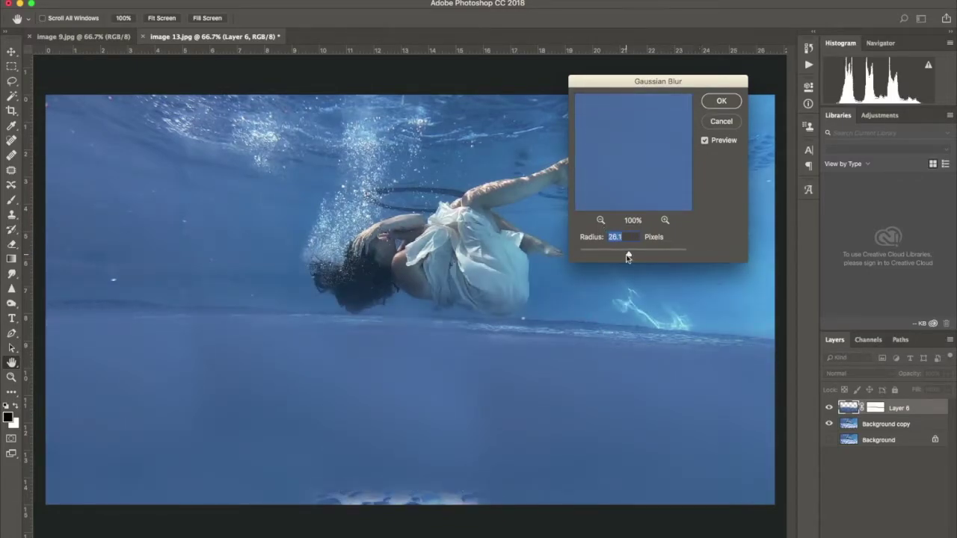
pyautogui.click(722, 100)
pyautogui.press('b')
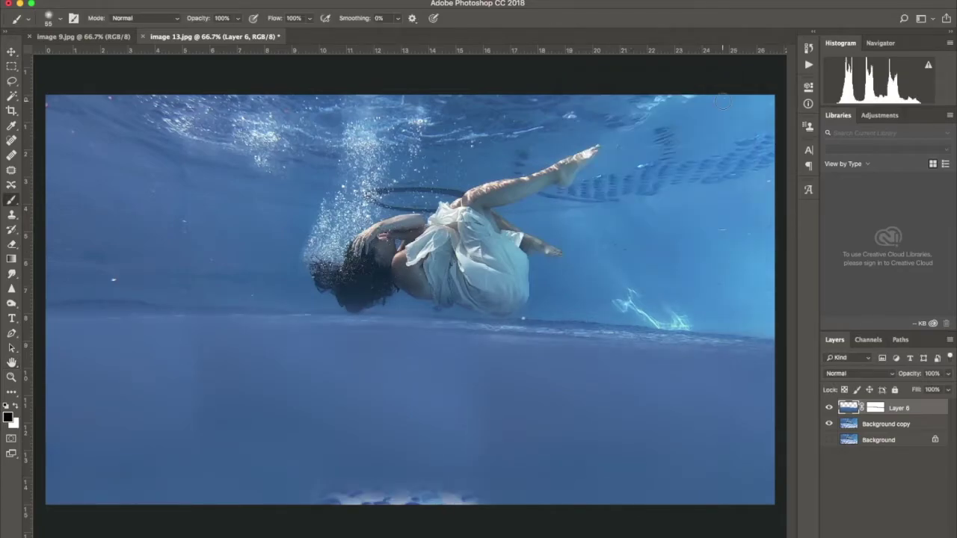
# Clone clean blue water over the white ripple patch at the image's lower edge on Layer 6 with a 166 px brush.
pyautogui.click(12, 215)
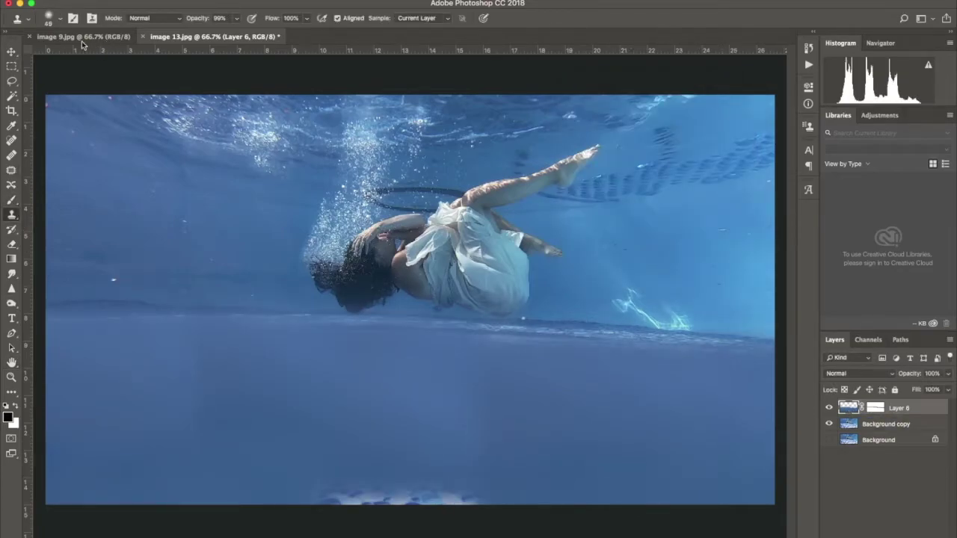
pyautogui.click(59, 19)
pyautogui.click(111, 52)
pyautogui.press('Return')
pyautogui.keyDown('alt'); pyautogui.click(334, 442); pyautogui.keyUp('alt')
pyautogui.moveTo(435, 495); pyautogui.dragTo(363, 494)
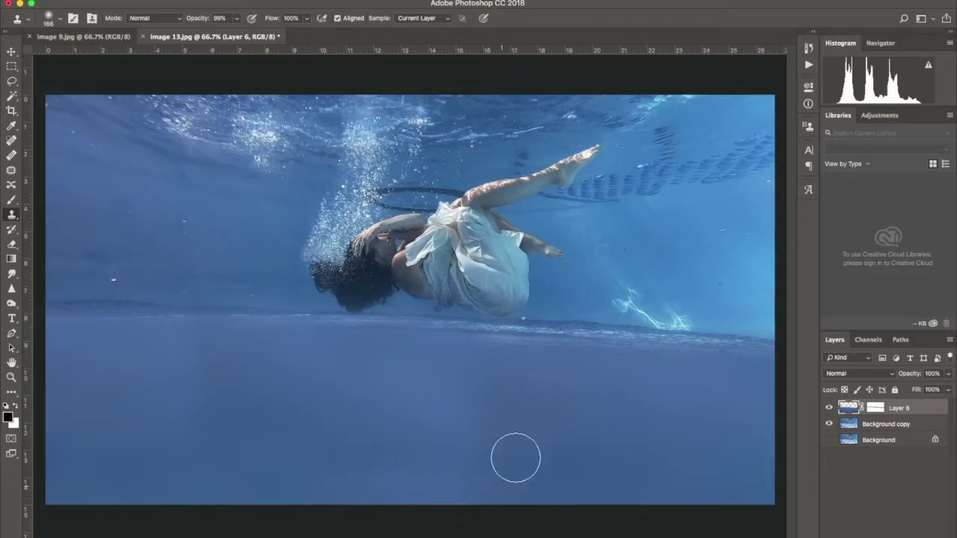
# Adjust Layer 6's Hue/Saturation to hue -2, saturation +18 and lightness -5.
pyautogui.click(152, 1)
pyautogui.moveTo(176, 20)
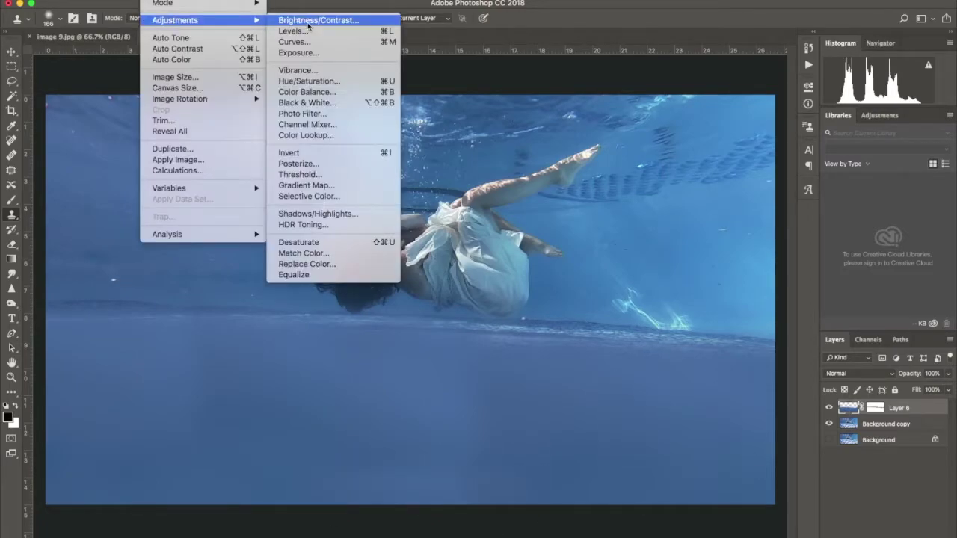
pyautogui.click(323, 81)
pyautogui.moveTo(709, 122); pyautogui.dragTo(705, 122)
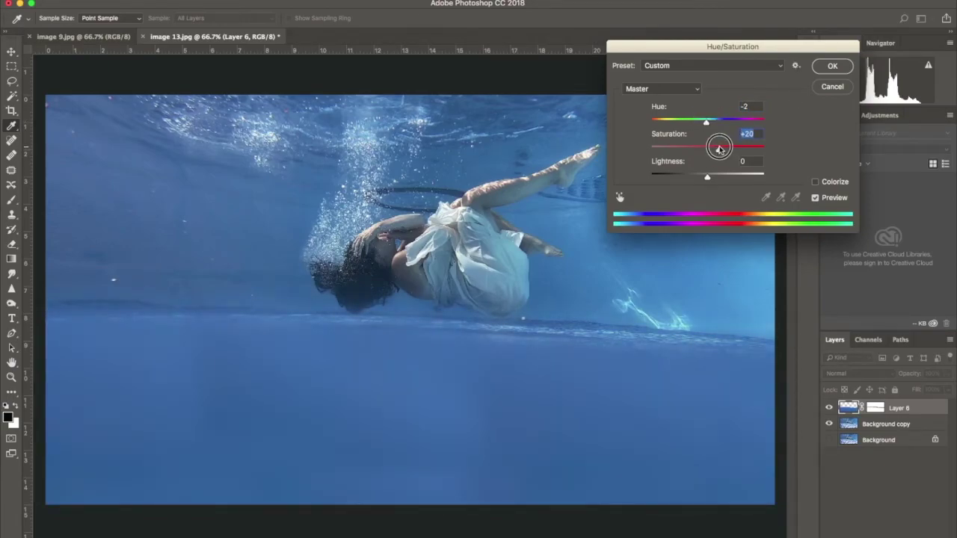
pyautogui.moveTo(715, 148); pyautogui.dragTo(717, 149)
pyautogui.moveTo(707, 176); pyautogui.dragTo(713, 180)
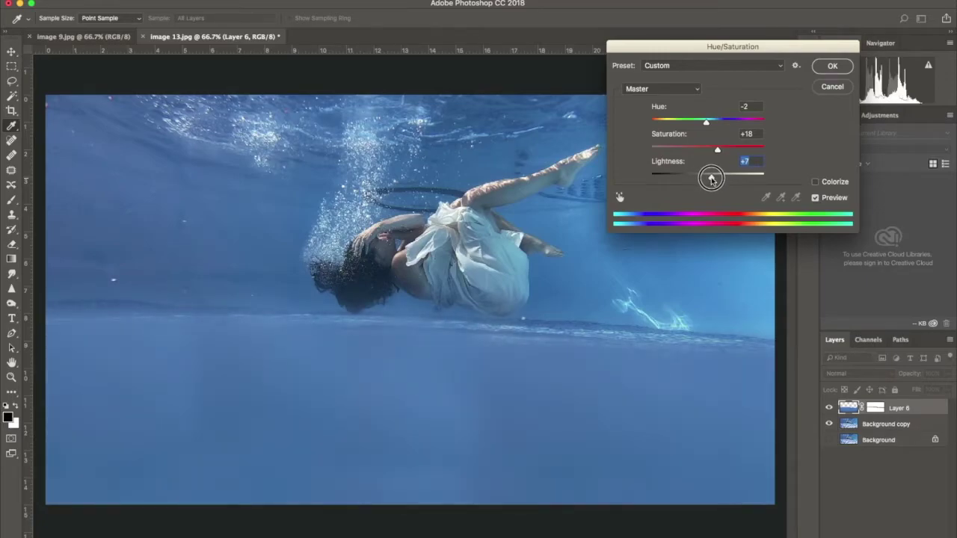
pyautogui.moveTo(710, 178); pyautogui.dragTo(704, 178)
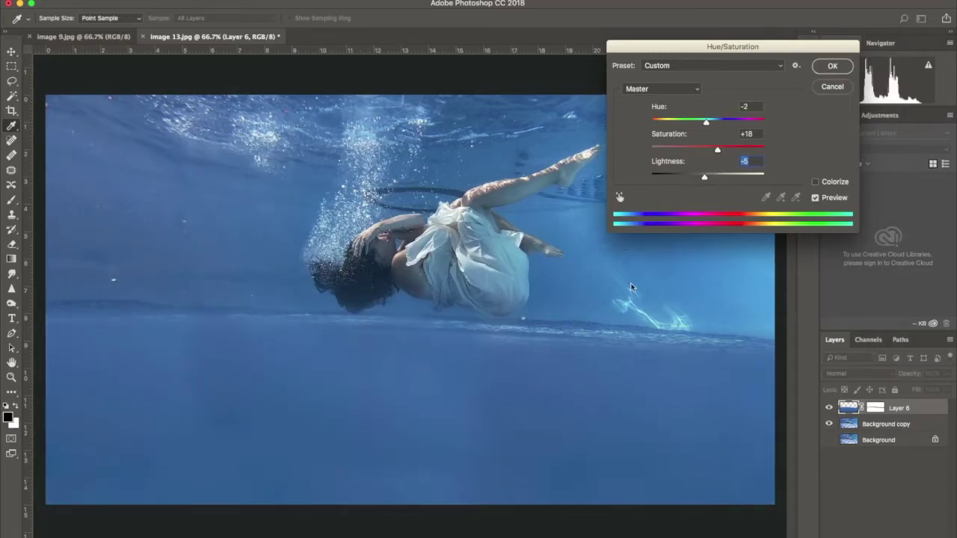
pyautogui.press('Return')
# Merge Layer 6 with Background copy and duplicate the merged layer.
pyautogui.press('s')
pyautogui.rightClick(921, 426)
pyautogui.click(845, 396)
pyautogui.press('super+j')
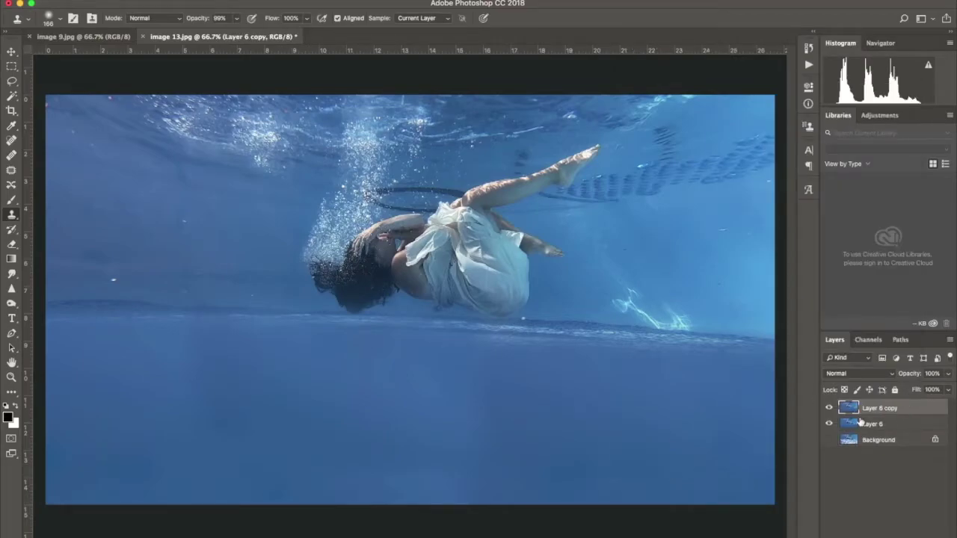
# Clone smooth water over the pool floor line and the wavy pattern near the raised foot on Layer 6 copy.
pyautogui.moveTo(81, 351)
pyautogui.mouseDown()
pyautogui.moveTo(75, 306)
pyautogui.moveTo(321, 313)
pyautogui.mouseUp()
pyautogui.keyDown('alt'); pyautogui.click(735, 412); pyautogui.keyUp('alt')
pyautogui.moveTo(750, 342)
pyautogui.mouseDown()
pyautogui.moveTo(493, 352)
pyautogui.moveTo(309, 324)
pyautogui.mouseUp()
pyautogui.moveTo(759, 320); pyautogui.dragTo(621, 314)
pyautogui.press('super+z')
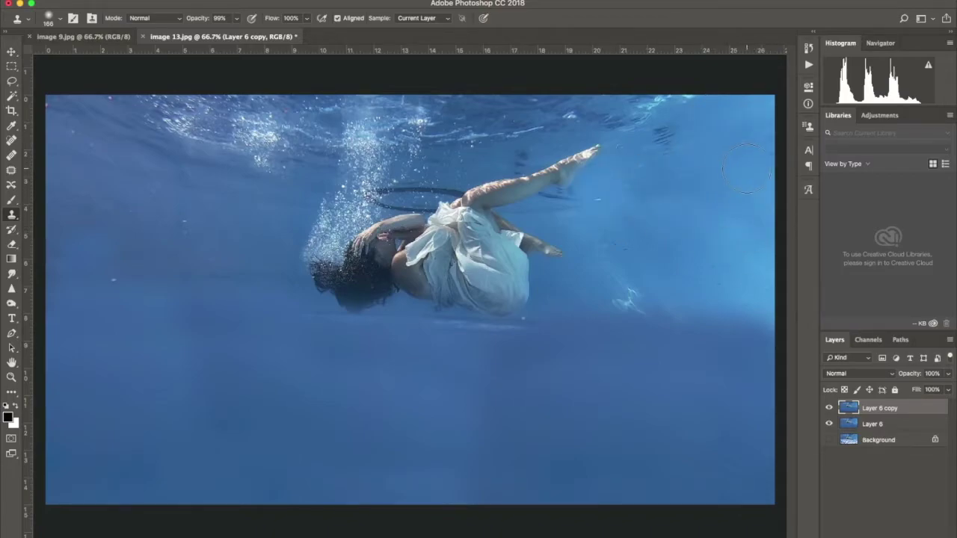
# Clone water with a smaller brush over the remaining floor line directly beneath the swimmer's hair and dress.
pyautogui.press('super+plus')
pyautogui.press('super+plus')
pyautogui.click(60, 19)
pyautogui.moveTo(111, 55); pyautogui.dragTo(71, 55)
pyautogui.press('Return')
pyautogui.moveTo(512, 377)
pyautogui.mouseDown()
pyautogui.moveTo(333, 354)
pyautogui.moveTo(85, 346)
pyautogui.mouseUp()
pyautogui.moveTo(222, 352)
pyautogui.mouseDown()
pyautogui.moveTo(478, 348)
pyautogui.moveTo(485, 331)
pyautogui.moveTo(547, 351)
pyautogui.mouseUp()
pyautogui.keyDown('alt'); pyautogui.click(387, 333); pyautogui.keyUp('alt')
# Spot-heal the upper arc of the dark hoop above the swimmer's arm with a 46 px Spot Healing Brush.
pyautogui.press('super+minus')
pyautogui.press('super+minus')
pyautogui.press('super+equal')
pyautogui.press('super+equal')
pyautogui.moveTo(791, 256); pyautogui.dragTo(791, 177)
pyautogui.click(11, 142)
pyautogui.click(59, 19)
pyautogui.moveTo(46, 48); pyautogui.dragTo(34, 49)
pyautogui.click(406, 291)
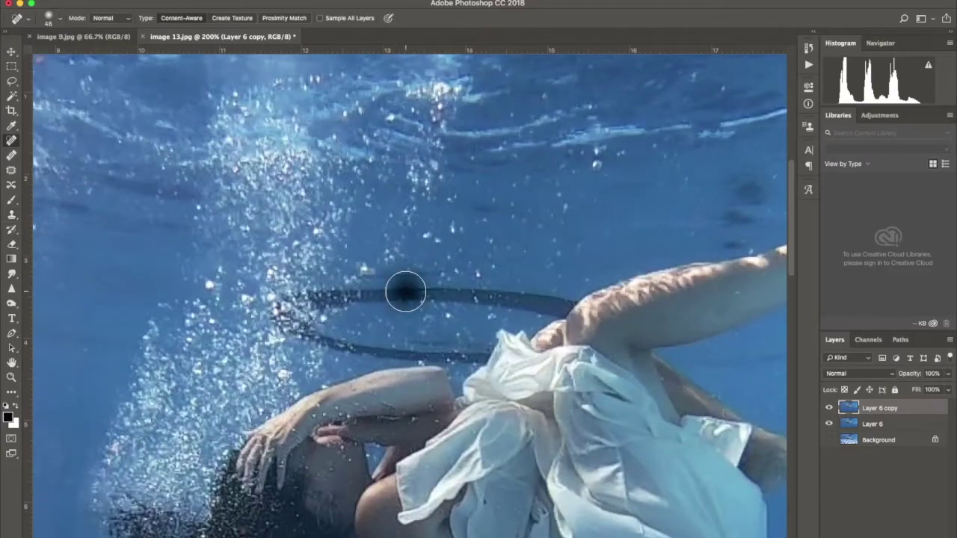
pyautogui.moveTo(515, 297)
pyautogui.mouseDown()
pyautogui.moveTo(361, 297)
pyautogui.moveTo(552, 269)
pyautogui.mouseUp()
pyautogui.click(336, 297)
pyautogui.click(342, 300)
# Heal the hoop's lower arc and leftover dark traces, using a 23 px brush close to the arm and dress.
pyautogui.click(333, 343)
pyautogui.moveTo(364, 347); pyautogui.dragTo(480, 358)
pyautogui.moveTo(404, 347); pyautogui.dragTo(320, 332)
pyautogui.moveTo(440, 273); pyautogui.dragTo(363, 278)
pyautogui.click(556, 299)
pyautogui.moveTo(520, 302); pyautogui.dragTo(419, 299)
pyautogui.moveTo(320, 297); pyautogui.dragTo(353, 302)
pyautogui.click(59, 20)
pyautogui.moveTo(31, 49); pyautogui.dragTo(24, 50)
pyautogui.moveTo(490, 349); pyautogui.dragTo(462, 358)
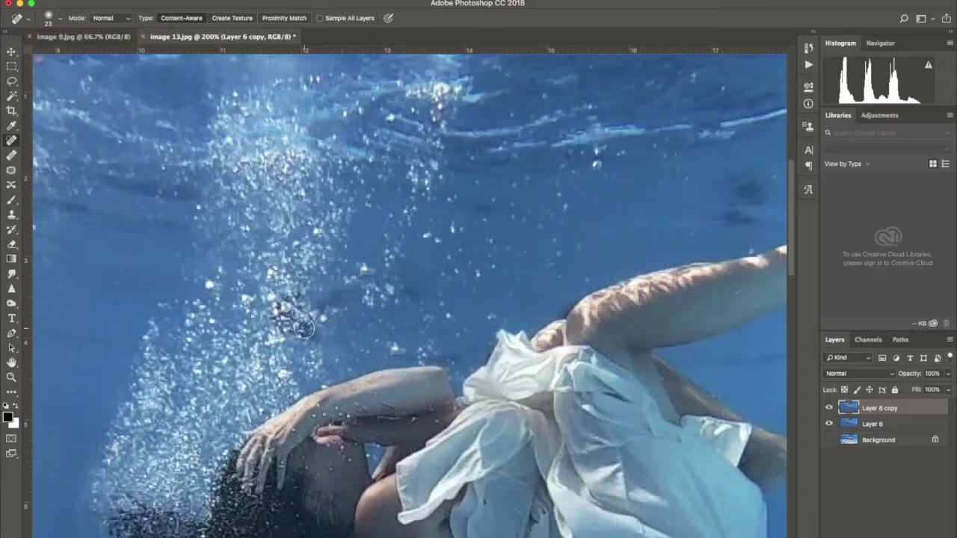
# Heal the dark streaks in the water just below the raised foot.
pyautogui.press('super+minus')
pyautogui.press('super+minus')
pyautogui.press('super+minus')
pyautogui.press('super+minus')
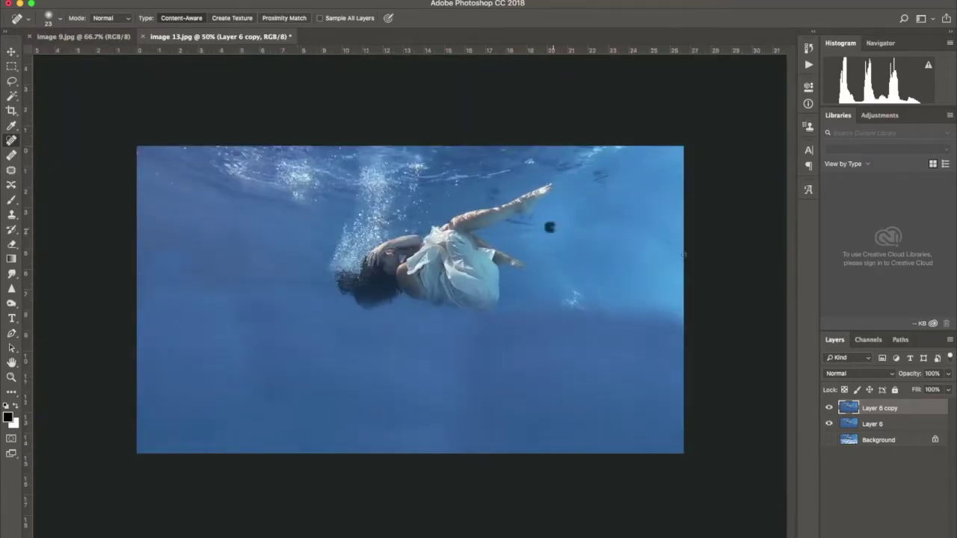
pyautogui.press('super+plus')
pyautogui.press('super+plus')
pyautogui.moveTo(608, 147)
pyautogui.mouseDown()
pyautogui.moveTo(668, 145)
pyautogui.moveTo(628, 139)
pyautogui.mouseUp()
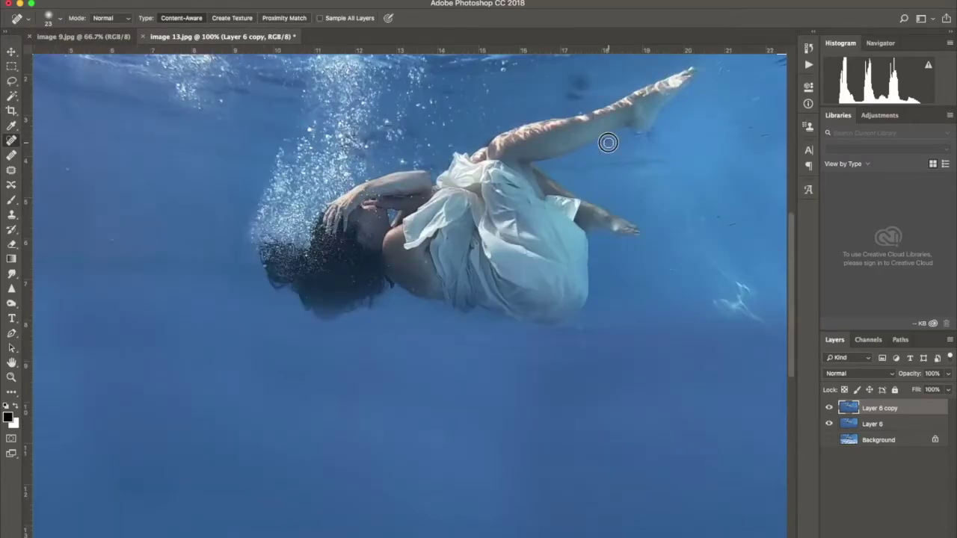
pyautogui.press('super+minus')
pyautogui.press('super+minus')
pyautogui.press('super+minus')
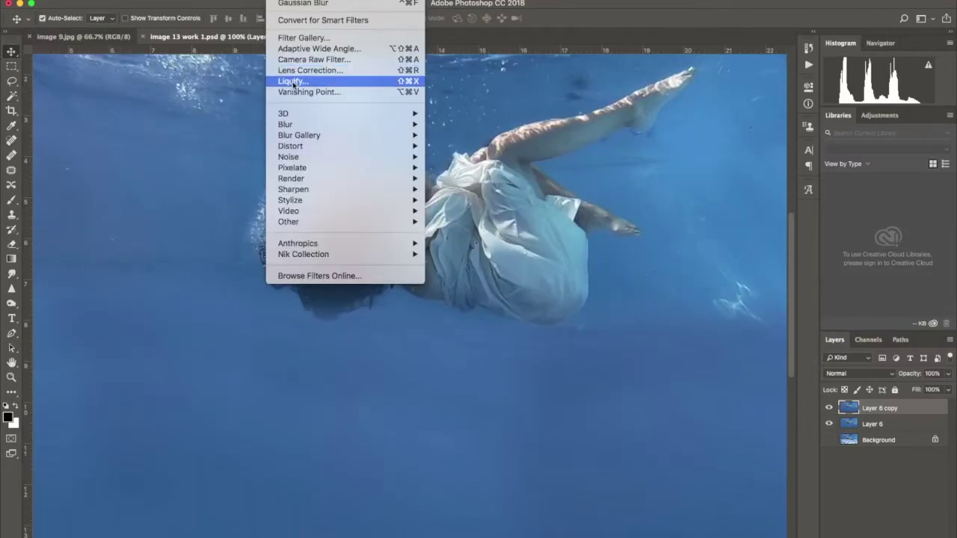
pyautogui.click(329, 79)
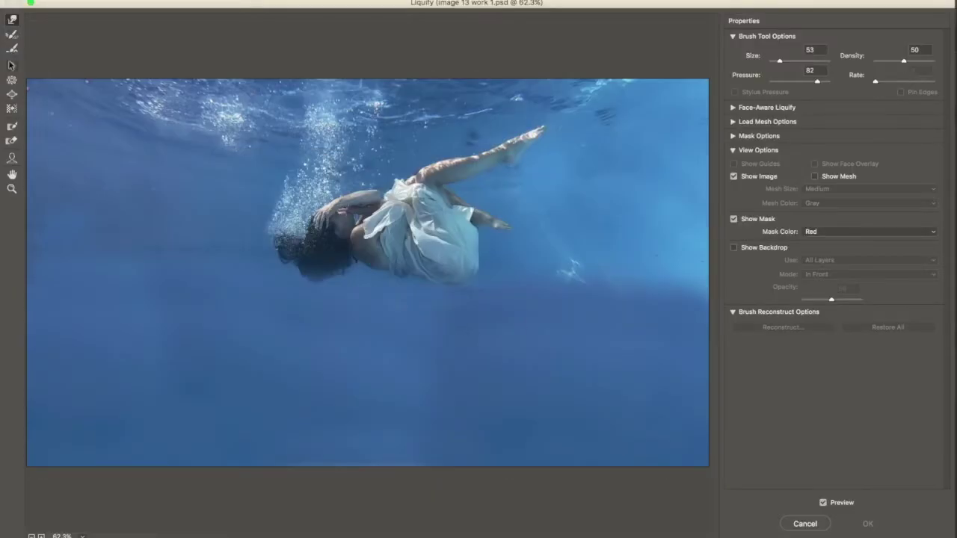
pyautogui.click(11, 79)
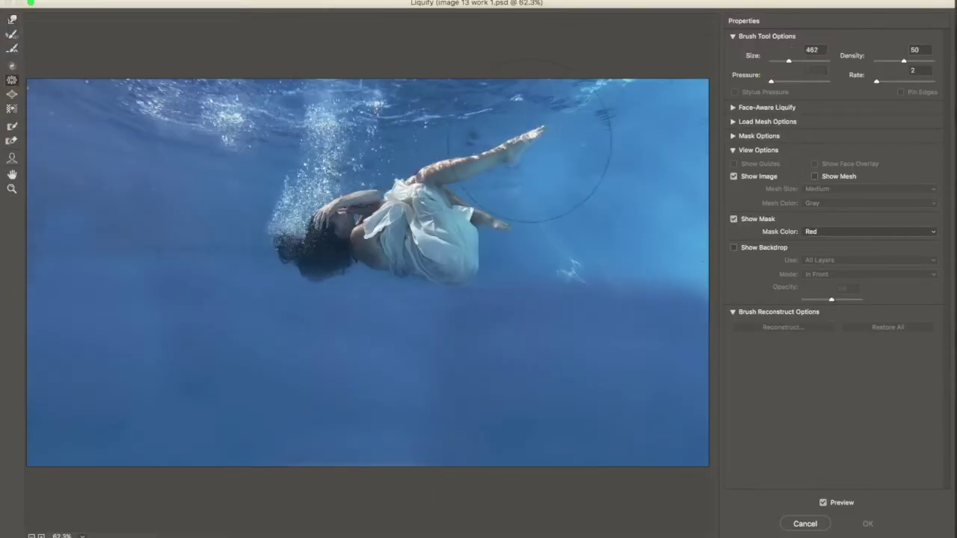
pyautogui.moveTo(787, 66); pyautogui.dragTo(785, 66)
pyautogui.click(510, 138)
pyautogui.press('super+plus')
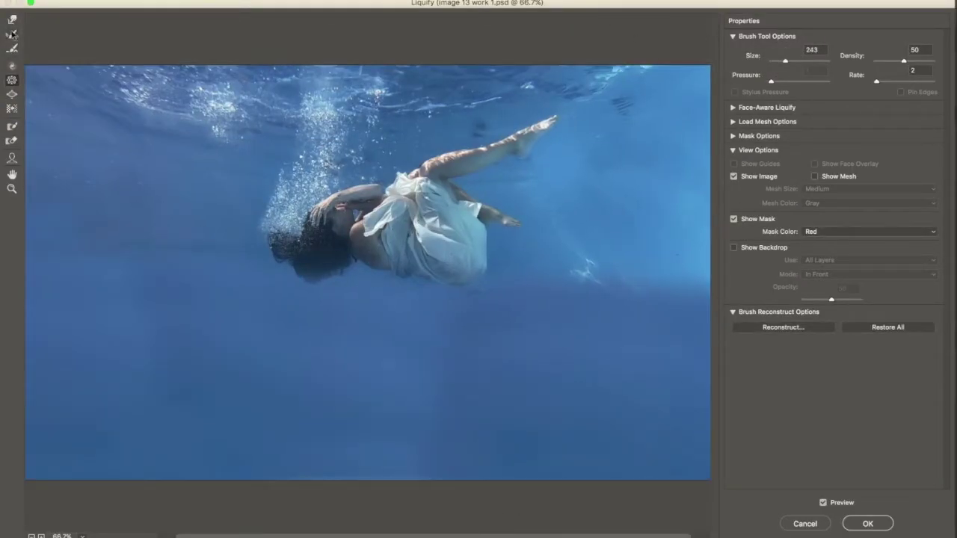
pyautogui.press('super+equal')
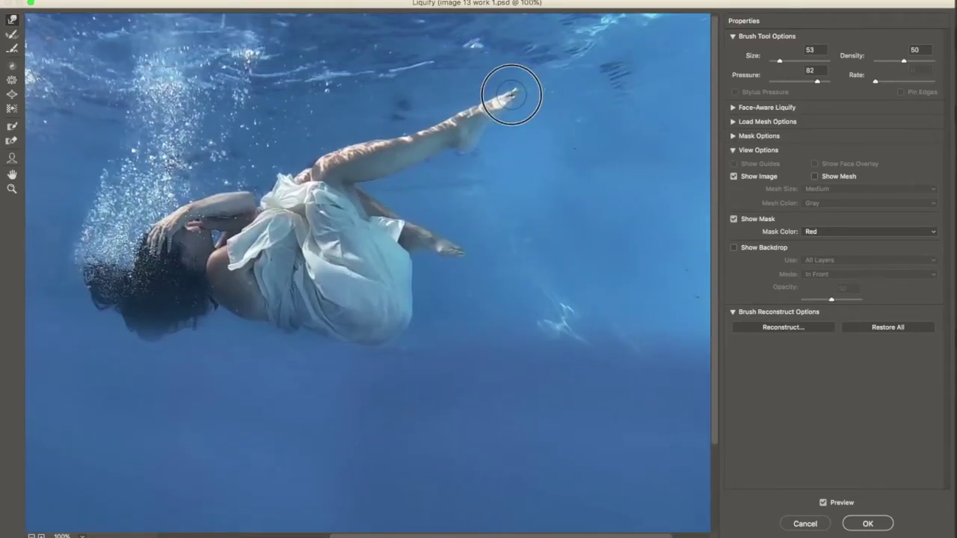
pyautogui.moveTo(465, 150)
pyautogui.mouseDown()
pyautogui.moveTo(487, 129)
pyautogui.moveTo(480, 139)
pyautogui.moveTo(461, 84)
pyautogui.moveTo(538, 104)
pyautogui.moveTo(487, 110)
pyautogui.moveTo(511, 95)
pyautogui.mouseUp()
pyautogui.click(794, 525)
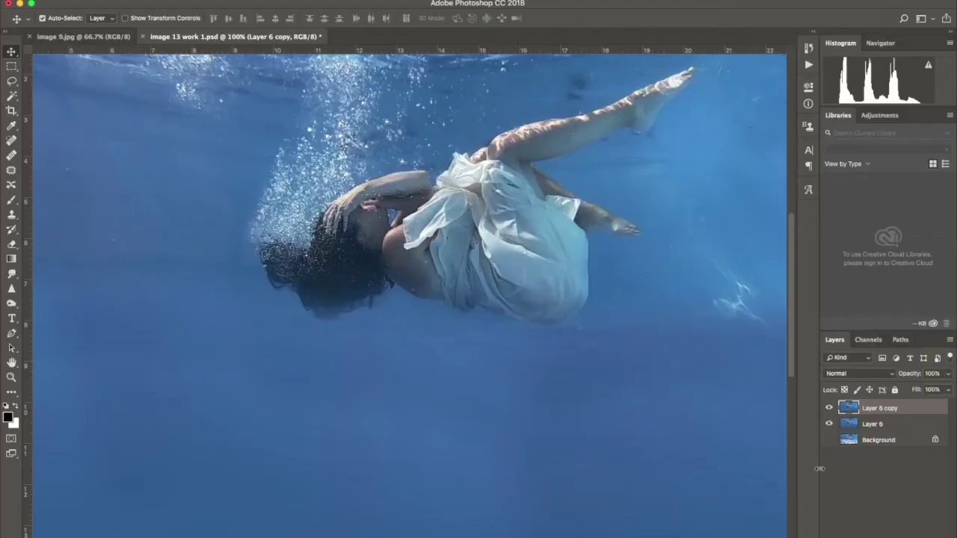
# Try to scale the lassoed raised foot directly on Layer 6 copy, and clear the selection.
pyautogui.hscroll(4, 630, 374)
pyautogui.scroll(3, 553, 383)
pyautogui.press('l')
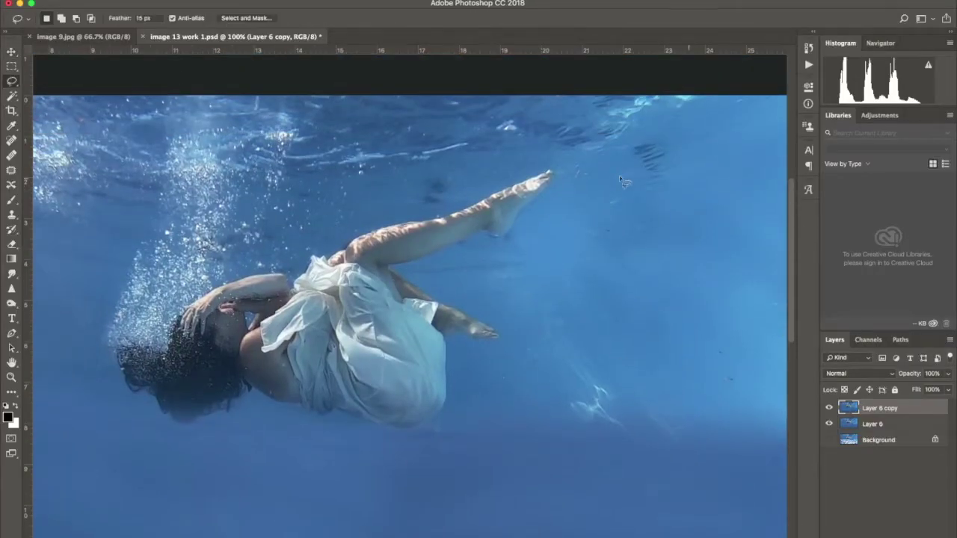
pyautogui.moveTo(500, 180); pyautogui.dragTo(528, 233)
pyautogui.rightClick(531, 200)
pyautogui.click(561, 226)
pyautogui.click(547, 250)
pyautogui.click(125, 2)
pyautogui.moveTo(155, 243)
pyautogui.click(293, 260)
pyautogui.moveTo(609, 288); pyautogui.dragTo(606, 284)
pyautogui.moveTo(606, 117); pyautogui.dragTo(598, 130)
pyautogui.press('Return')
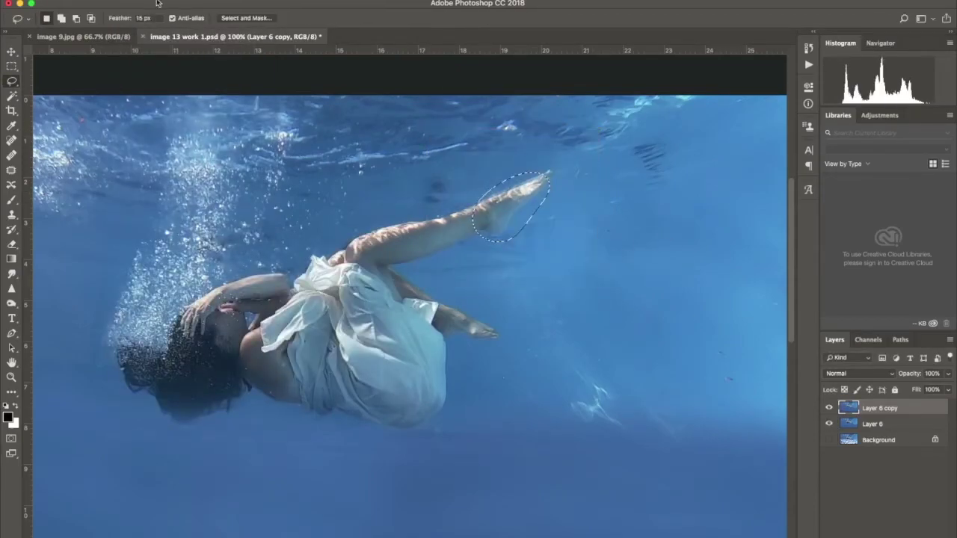
pyautogui.press('super+d')
# Lasso the raised foot with its surrounding water and paste a copy of it onto a new layer.
pyautogui.moveTo(571, 202); pyautogui.dragTo(460, 200)
pyautogui.rightClick(486, 170)
pyautogui.click(522, 195)
pyautogui.press('Return')
pyautogui.press('super+c')
pyautogui.click(123, 2)
pyautogui.click(139, 91)
pyautogui.click(123, 1)
pyautogui.moveTo(147, 242)
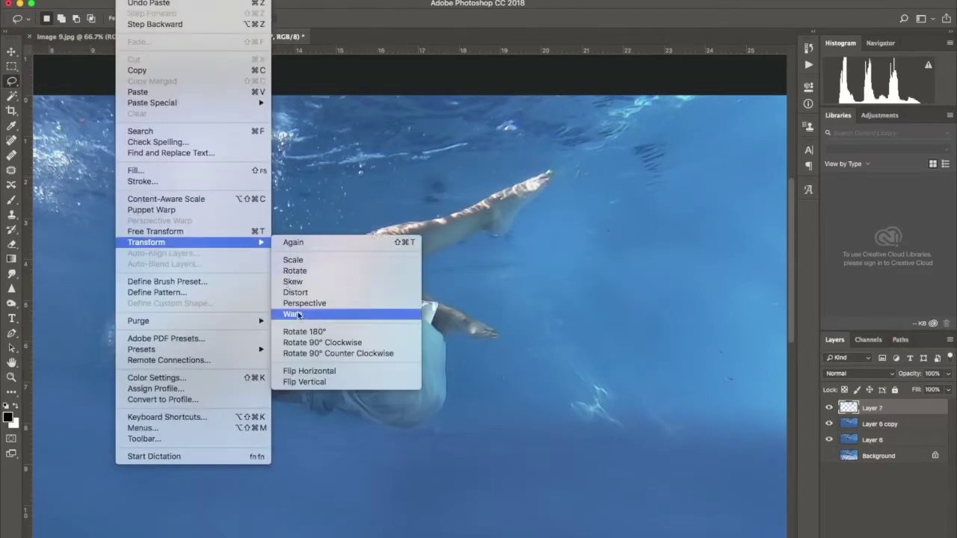
pyautogui.click(297, 305)
pyautogui.moveTo(597, 125); pyautogui.dragTo(614, 126)
pyautogui.click(123, 2)
pyautogui.click(138, 4)
# Warp the copied foot on Layer 7 slightly inward at its upper outer corner.
pyautogui.click(124, 1)
pyautogui.moveTo(187, 242)
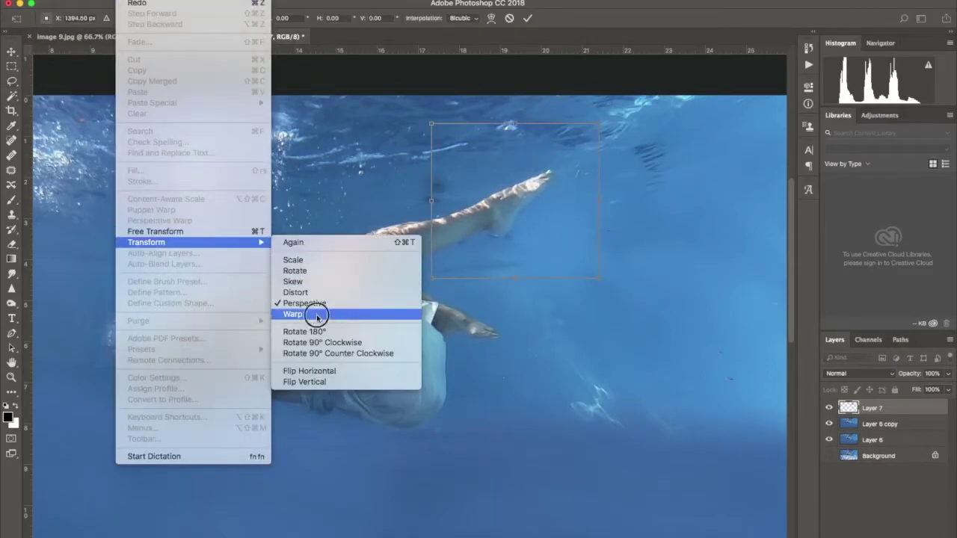
pyautogui.click(439, 314)
pyautogui.moveTo(596, 124); pyautogui.dragTo(590, 133)
pyautogui.moveTo(485, 180); pyautogui.dragTo(487, 184)
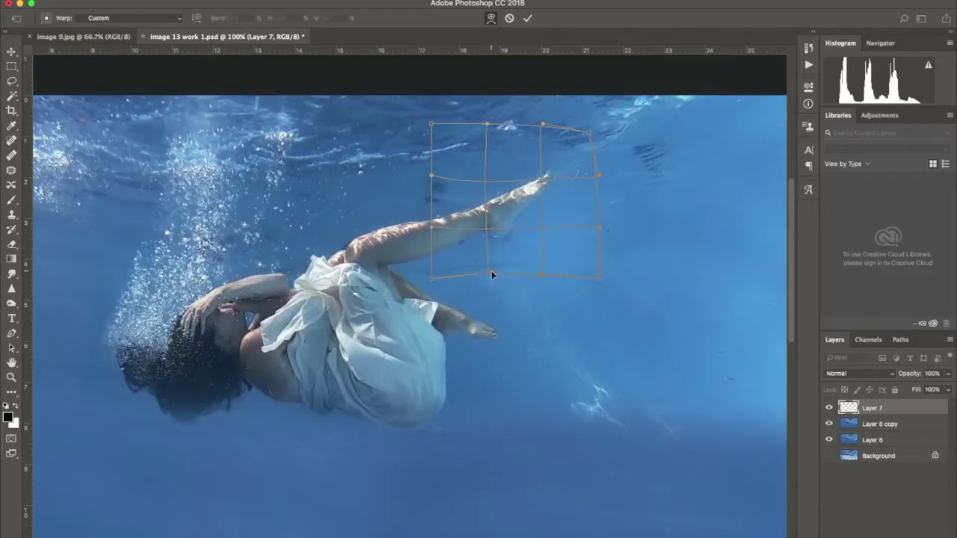
pyautogui.click(527, 21)
# Scale the copied foot on Layer 7 to about 89% width and 94% height.
pyautogui.click(124, 1)
pyautogui.moveTo(149, 242)
pyautogui.click(298, 259)
pyautogui.moveTo(600, 123); pyautogui.dragTo(585, 131)
pyautogui.moveTo(431, 278); pyautogui.dragTo(435, 275)
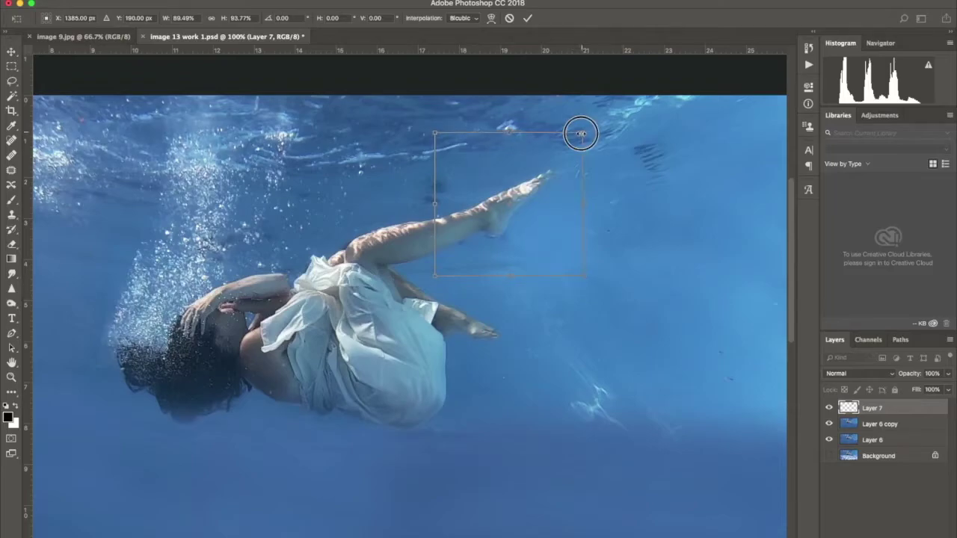
pyautogui.press('Return')
# Clone water over the original foot on Layer 6 copy with a 65 px brush while Layer 7 is temporarily hidden.
pyautogui.press('l')
pyautogui.click(830, 426)
pyautogui.click(873, 424)
pyautogui.click(828, 408)
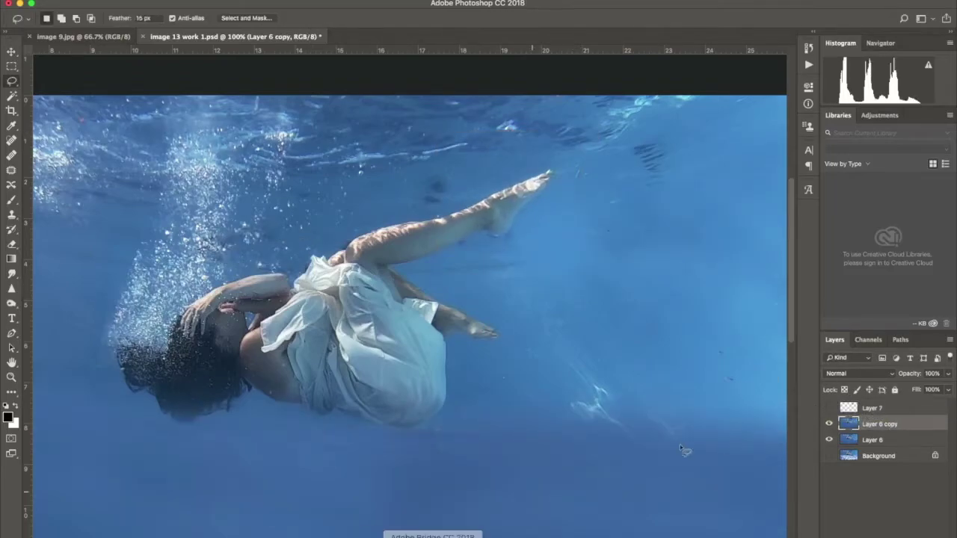
pyautogui.click(11, 215)
pyautogui.click(60, 19)
pyautogui.keyDown('alt'); pyautogui.click(563, 270); pyautogui.keyUp('alt')
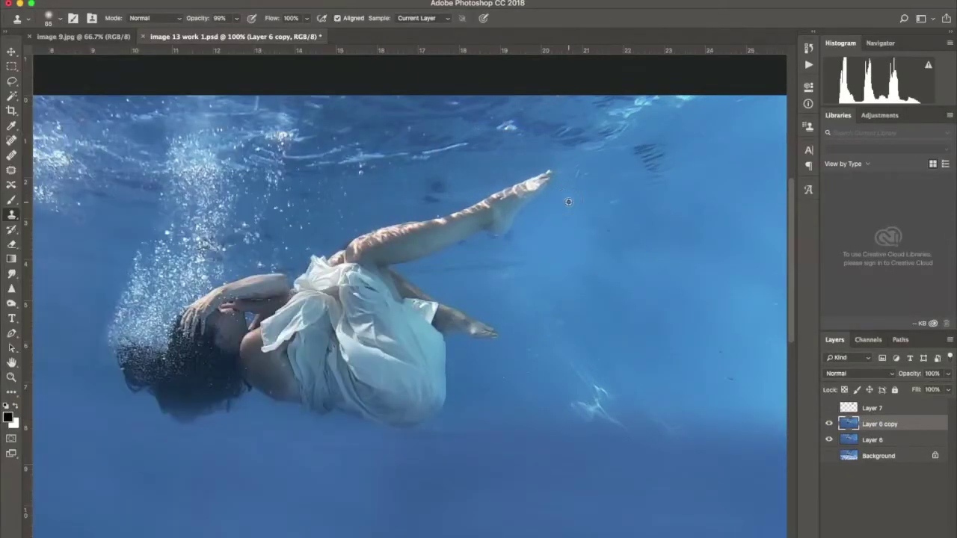
pyautogui.moveTo(546, 174); pyautogui.dragTo(525, 187)
pyautogui.click(501, 197)
pyautogui.click(500, 236)
pyautogui.click(828, 408)
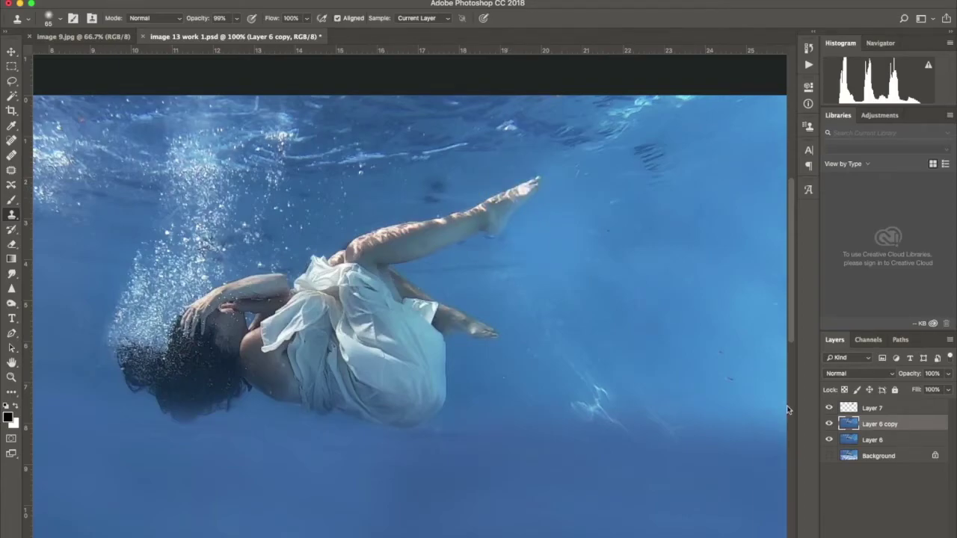
# Reshape the underside of the swimmer's back and dress in Liquify with a 189 px brush at pressure 82.
pyautogui.moveTo(793, 199); pyautogui.dragTo(793, 217)
pyautogui.scroll(-2, 794, 216)
pyautogui.click(277, 2)
pyautogui.click(392, 3)
pyautogui.click(277, 1)
pyautogui.click(306, 80)
pyautogui.press('super+plus')
pyautogui.press('super+plus')
pyautogui.moveTo(437, 277); pyautogui.dragTo(418, 275)
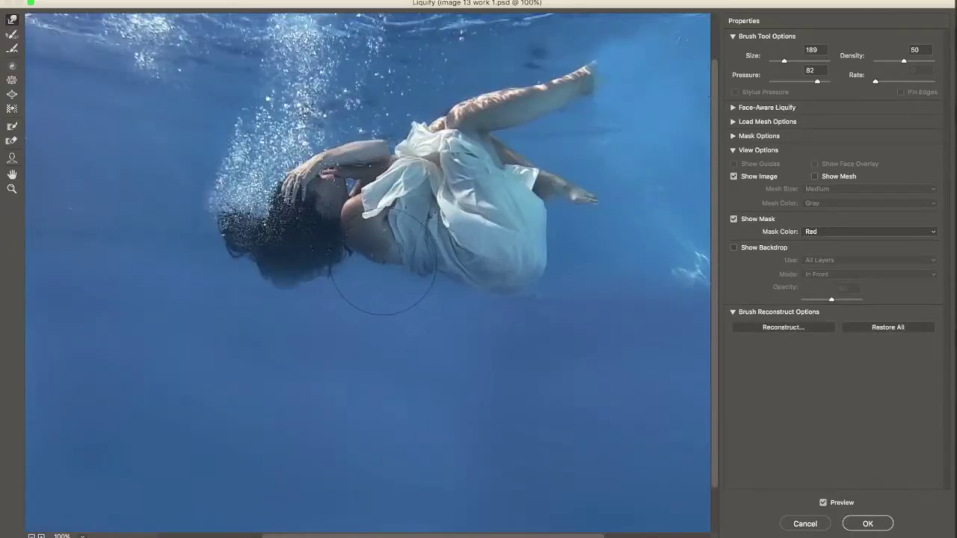
pyautogui.click(867, 523)
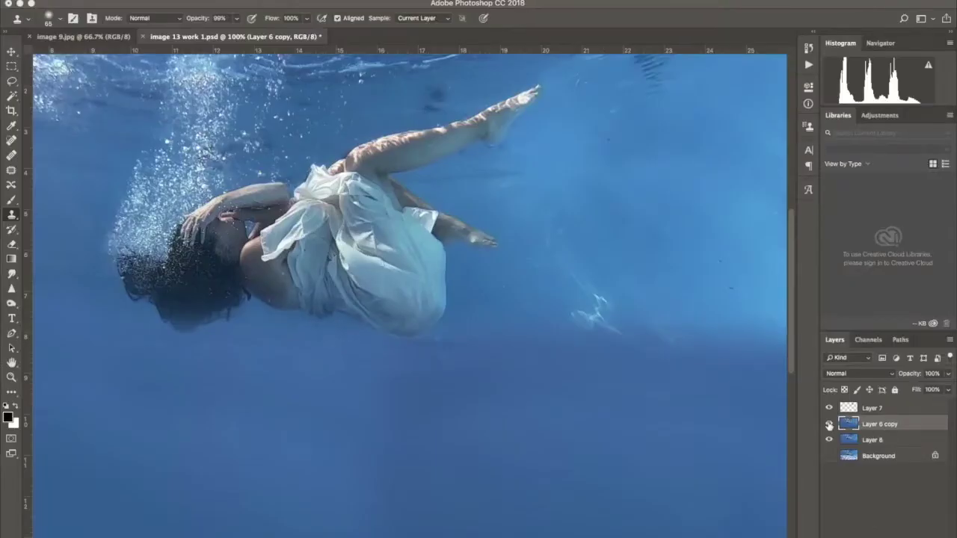
# Add a layer mask to Layer 6 copy and paint black on it along the underside of the swimmer's back.
pyautogui.click(874, 537)
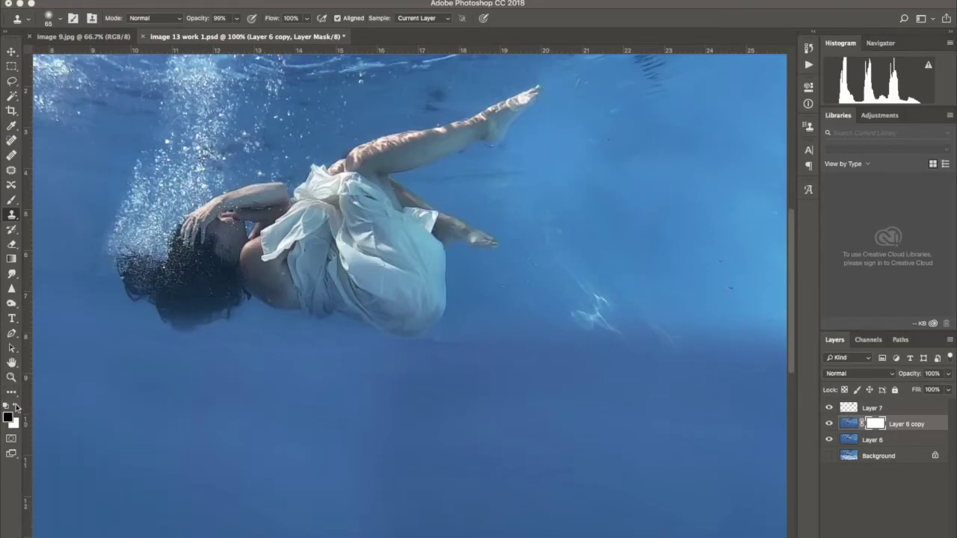
pyautogui.press('b')
pyautogui.moveTo(383, 321); pyautogui.dragTo(303, 294)
pyautogui.moveTo(828, 408); pyautogui.dragTo(829, 424)
# Make a freehand selection of the open water below and beside the swimmer on Layer 6 copy, with a 15 px feather.
pyautogui.hotkey('ctrl', '-')
pyautogui.press('l')
pyautogui.click(848, 423)
pyautogui.moveTo(292, 292)
pyautogui.mouseDown()
pyautogui.moveTo(217, 524)
pyautogui.moveTo(493, 329)
pyautogui.moveTo(281, 275)
pyautogui.moveTo(295, 295)
pyautogui.mouseUp()
pyautogui.rightClick(239, 429)
pyautogui.click(269, 375)
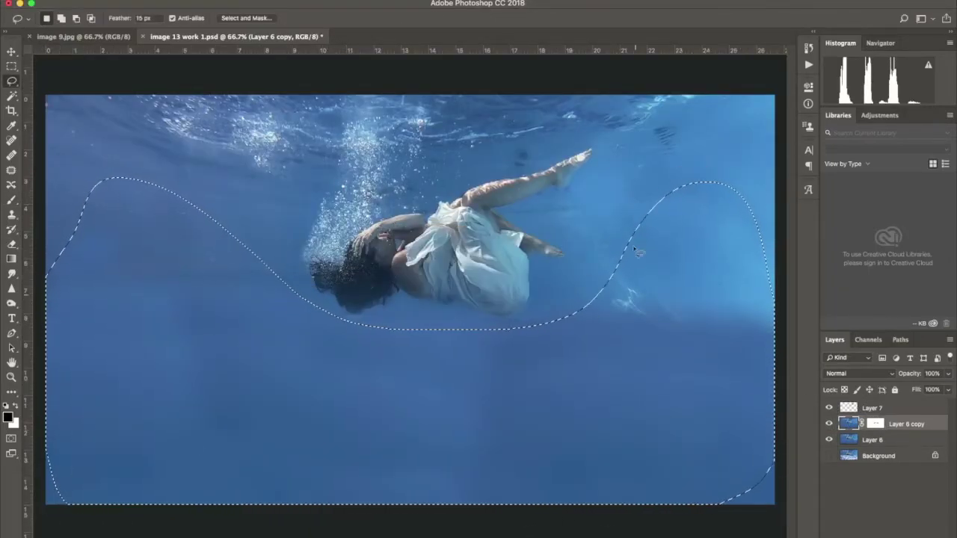
# Smooth the selected water with a Gaussian Blur, and clear the selection.
pyautogui.click(269, 2)
pyautogui.moveTo(406, 121)
pyautogui.click(459, 188)
pyautogui.moveTo(604, 255); pyautogui.dragTo(625, 255)
pyautogui.click(721, 103)
pyautogui.press('super+d')
# Select an oval patch of water near the image's left edge, smooth it with a Gaussian Blur, and deselect it.
pyautogui.press('super+plus')
pyautogui.press('super+plus')
pyautogui.moveTo(149, 258); pyautogui.dragTo(784, 243)
pyautogui.moveTo(597, 182)
pyautogui.mouseDown()
pyautogui.moveTo(640, 219)
pyautogui.moveTo(602, 183)
pyautogui.mouseUp()
pyautogui.click(284, 3)
pyautogui.moveTo(403, 122)
pyautogui.click(469, 166)
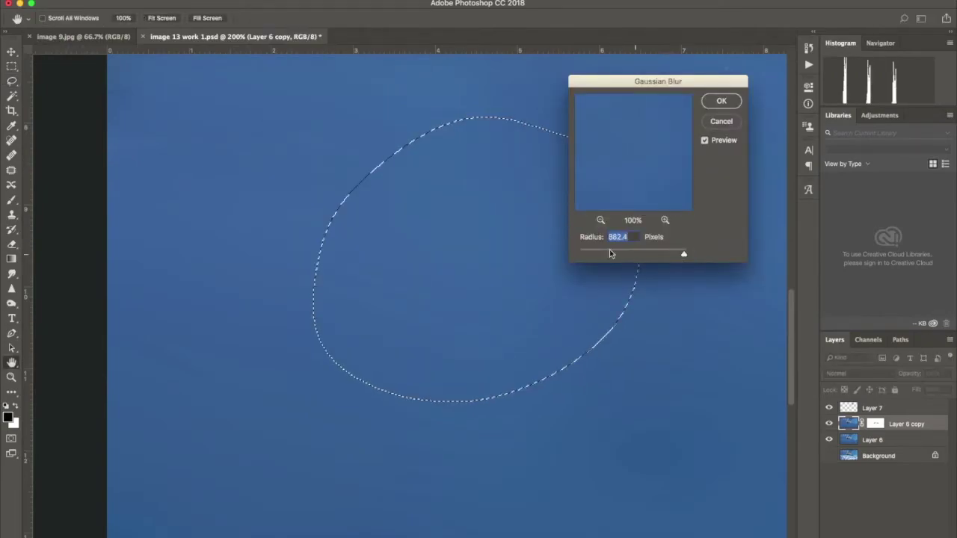
pyautogui.click(713, 104)
pyautogui.click(240, 1)
pyautogui.click(250, 14)
# Add a new empty layer and place it above Layer 7.
pyautogui.press('super+minus')
pyautogui.press('super+minus')
pyautogui.click(185, 2)
pyautogui.moveTo(255, 3)
pyautogui.click(348, 6)
pyautogui.click(584, 220)
pyautogui.moveTo(844, 431); pyautogui.dragTo(844, 404)
# Sample the water's blue as foreground colour and paint it over the lower water on Layer 8 with a 476 px brush.
pyautogui.press('b')
pyautogui.click(7, 417)
pyautogui.click(196, 421)
pyautogui.click(897, 56)
pyautogui.click(60, 19)
pyautogui.moveTo(116, 54); pyautogui.dragTo(128, 54)
pyautogui.moveTo(710, 413)
pyautogui.mouseDown()
pyautogui.moveTo(70, 399)
pyautogui.moveTo(669, 440)
pyautogui.moveTo(65, 305)
pyautogui.mouseUp()
pyautogui.moveTo(736, 303)
pyautogui.mouseDown()
pyautogui.moveTo(671, 495)
pyautogui.moveTo(509, 476)
pyautogui.mouseUp()
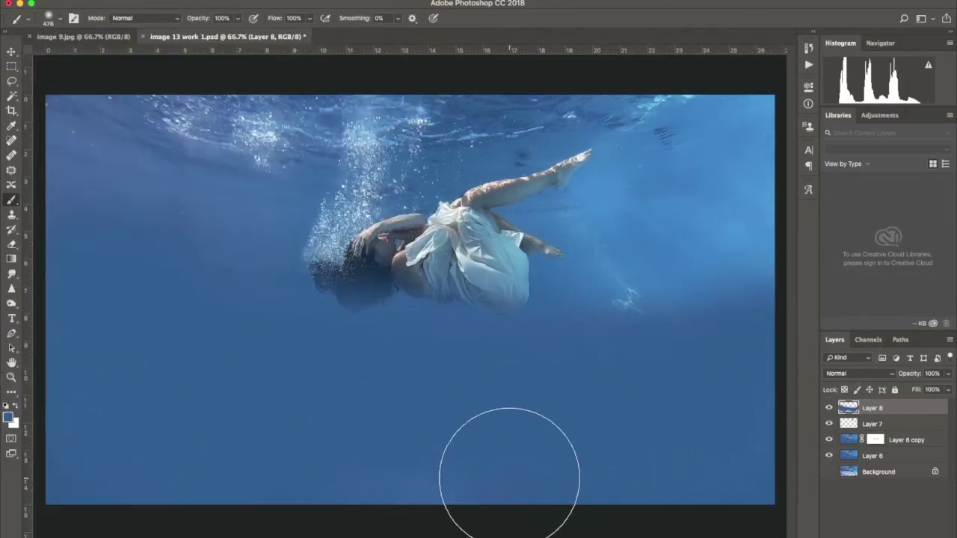
# Add a layer mask to Layer 8 and paint black on it with a 49 px brush over the swimmer's hair and dress underside.
pyautogui.click(880, 537)
pyautogui.click(61, 20)
pyautogui.moveTo(128, 54); pyautogui.dragTo(99, 53)
pyautogui.moveTo(361, 297)
pyautogui.mouseDown()
pyautogui.moveTo(348, 304)
pyautogui.moveTo(340, 272)
pyautogui.moveTo(474, 298)
pyautogui.mouseUp()
pyautogui.hotkey('ctrl', '+')
pyautogui.hotkey('ctrl', '+')
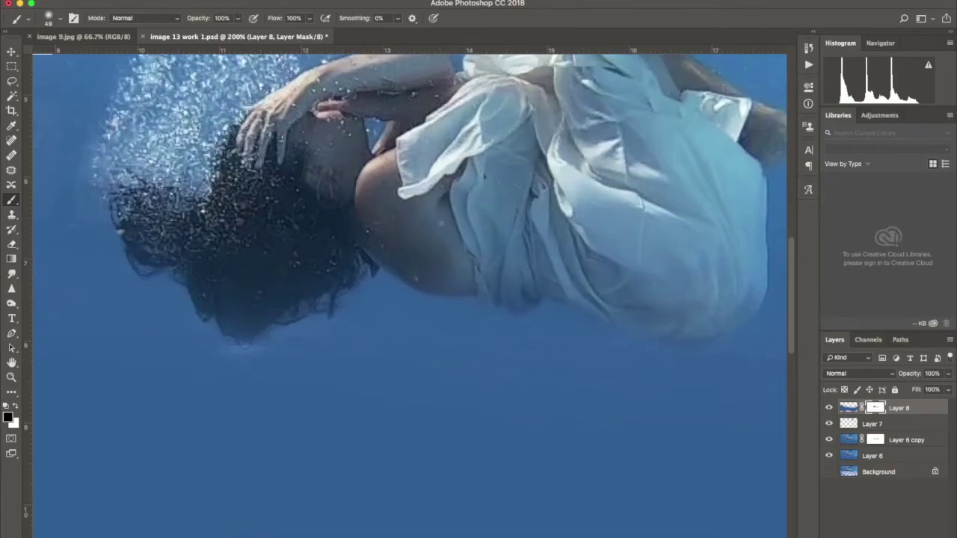
# Paint more blue over the uneven water around the swimmer on Layer 8 itself with a 143 px brush.
pyautogui.press('super+minus')
pyautogui.press('super+minus')
pyautogui.press('super+minus')
pyautogui.press('super+plus')
pyautogui.press('super+plus')
pyautogui.scroll(-5, 410, 296)
pyautogui.click(849, 407)
pyautogui.click(61, 19)
pyautogui.moveTo(100, 53); pyautogui.dragTo(109, 54)
pyautogui.moveTo(548, 446); pyautogui.dragTo(656, 172)
pyautogui.press('super+minus')
pyautogui.press('super+minus')
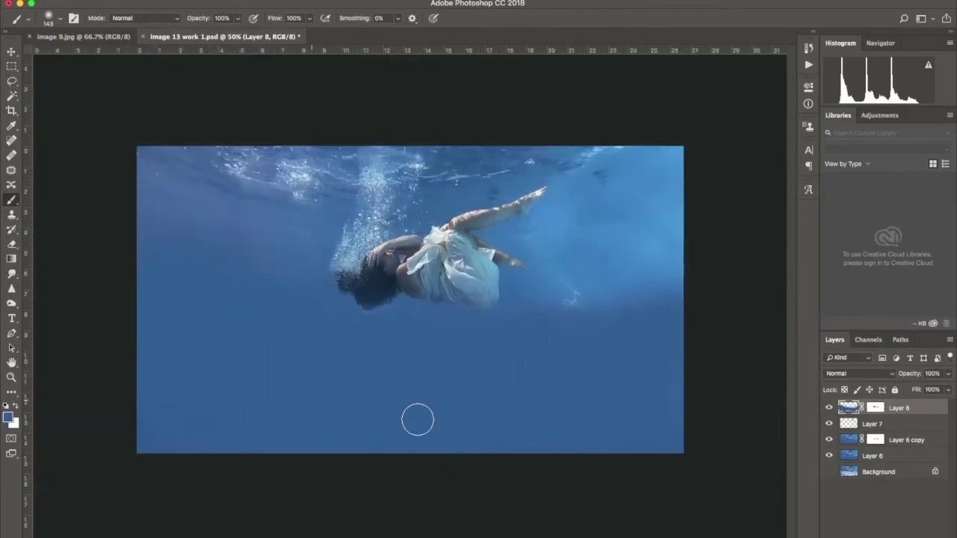
# Save the layered document as a new copy named "image 13 work 2.psd".
pyautogui.click(98, 1)
pyautogui.click(116, 96)
pyautogui.press('super+shift+s')
pyautogui.click(463, 27)
pyautogui.press('BackSpace')
pyautogui.write('2')
pyautogui.press('Return')
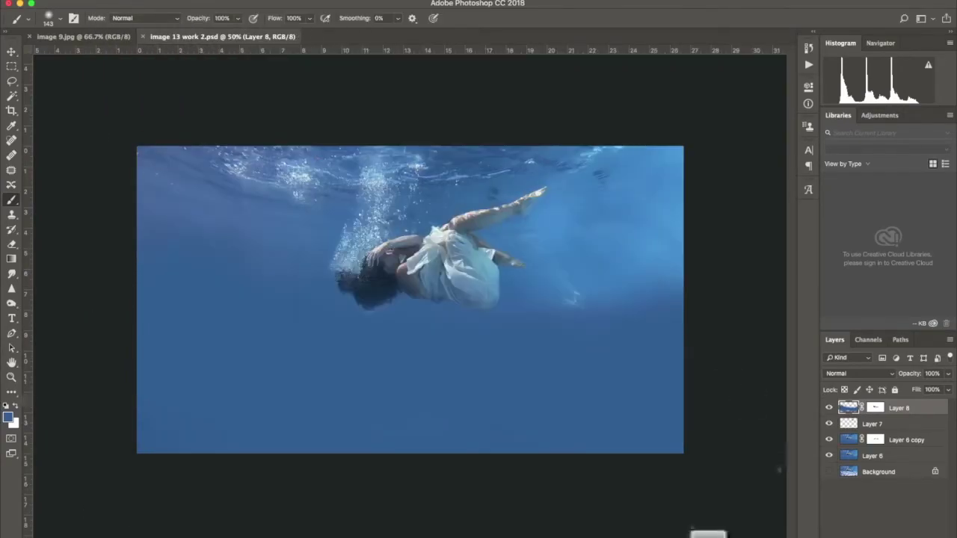
# Flatten the image and save it in JPEG format as "image 13 work 3 color flat.jpg".
pyautogui.click(228, 426)
pyautogui.press('super+shift+s')
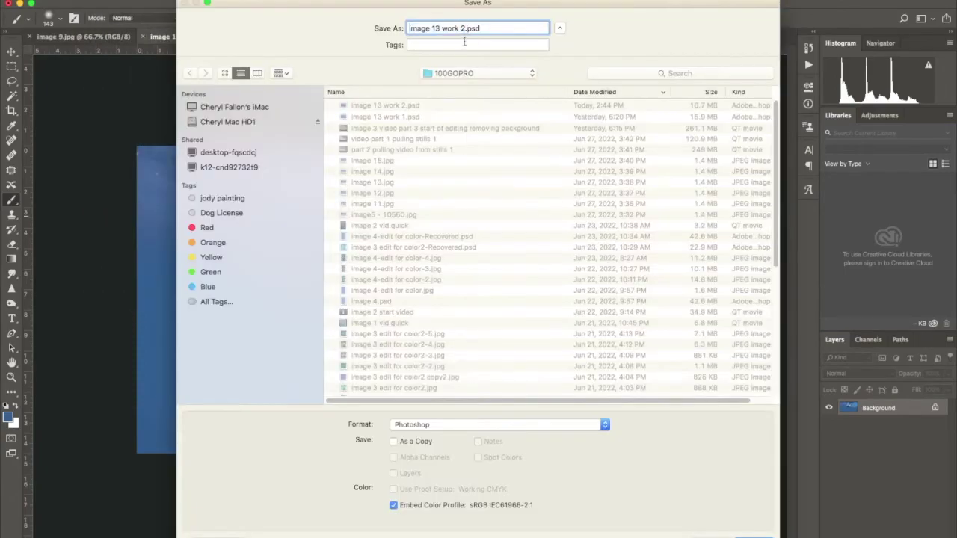
pyautogui.click(500, 424)
pyautogui.click(419, 503)
pyautogui.press('Return')
pyautogui.click(550, 138)
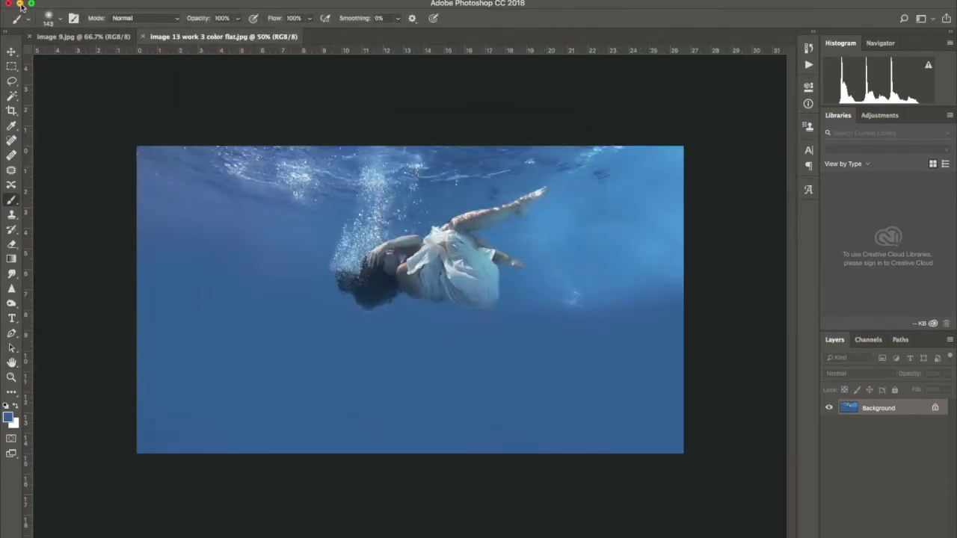